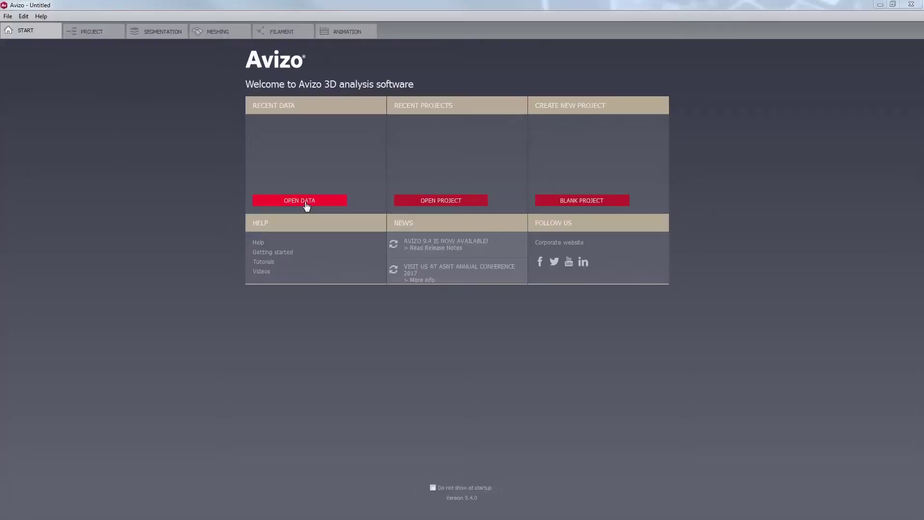
- Load cellbodies.labeledRegions.am from the multicomp folder and select its node in Project View
left_click(306, 206)
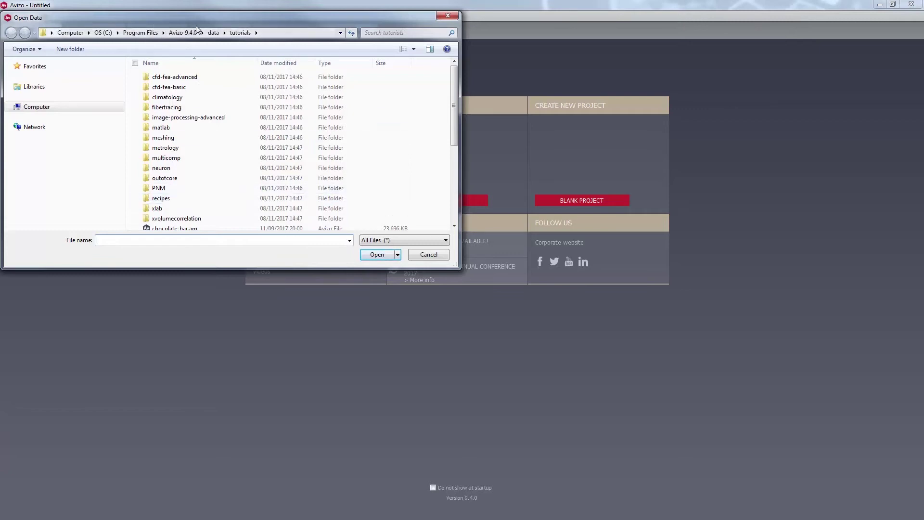
double_click(186, 159)
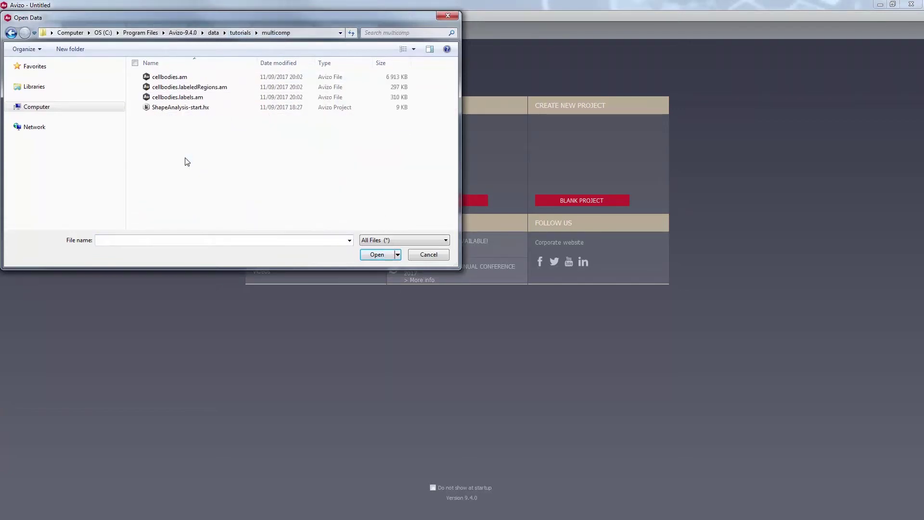
double_click(189, 88)
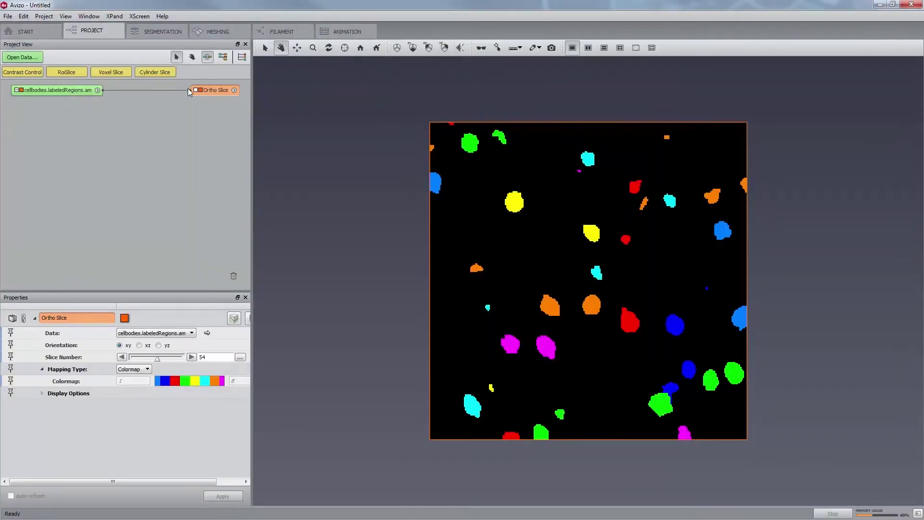
left_click(73, 94)
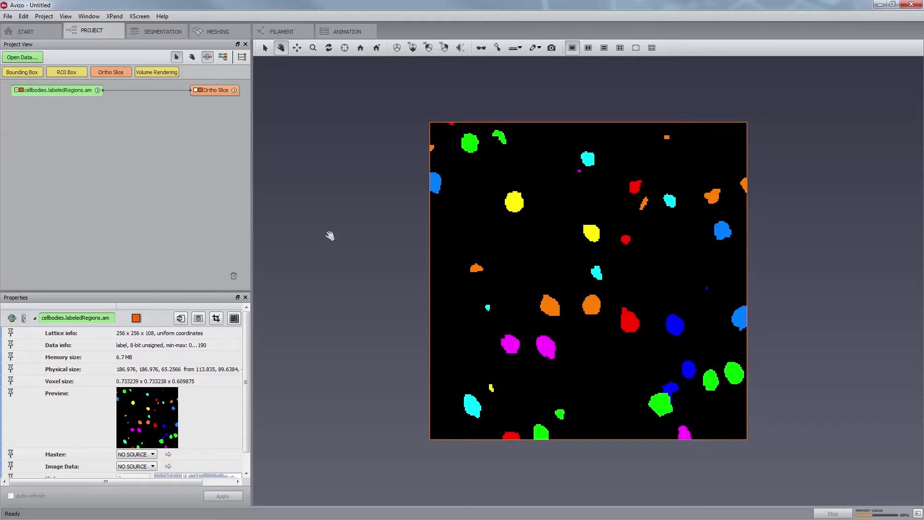
- Connect a Label Analysis module to cellbodies.labeledRegions.am, leaving Measures set to basic
right_click(73, 93)
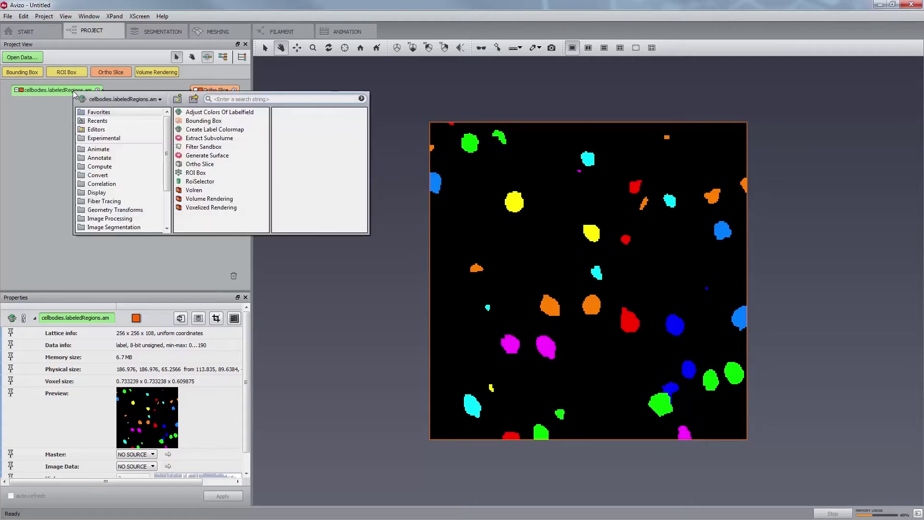
type("label analy")
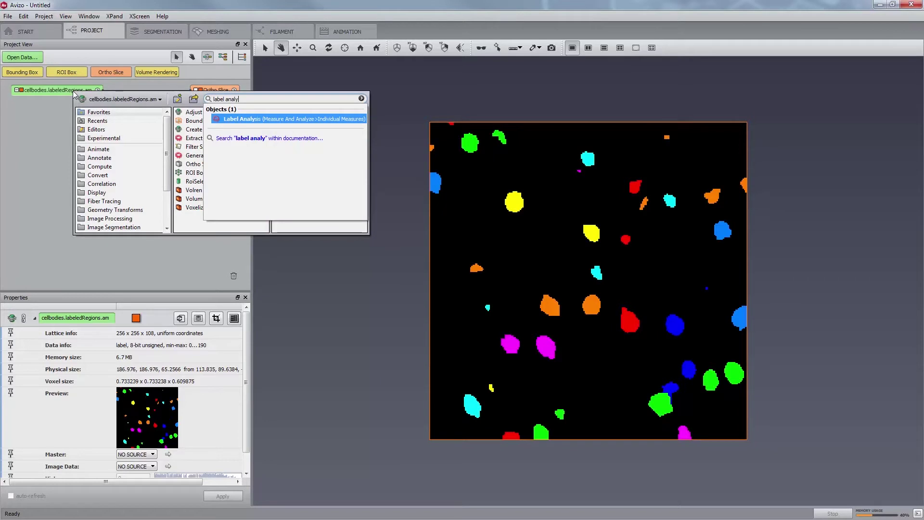
key("Return")
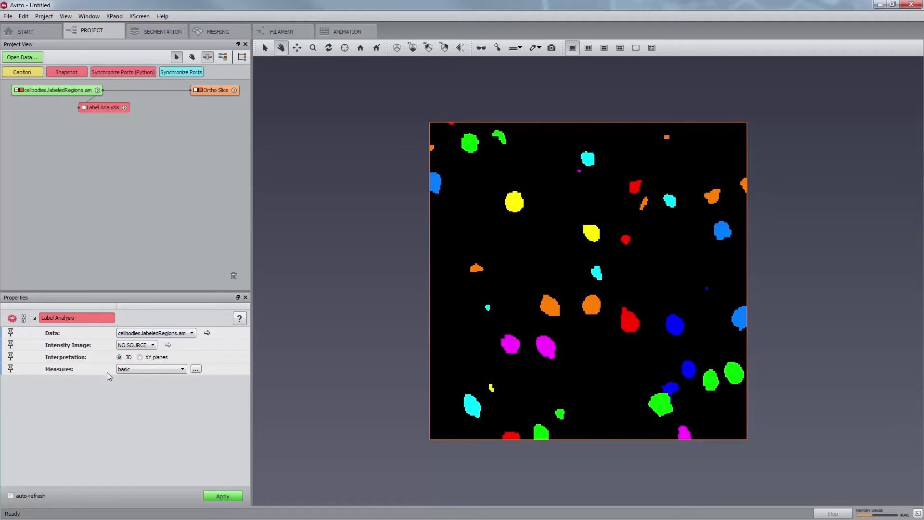
left_click(160, 373)
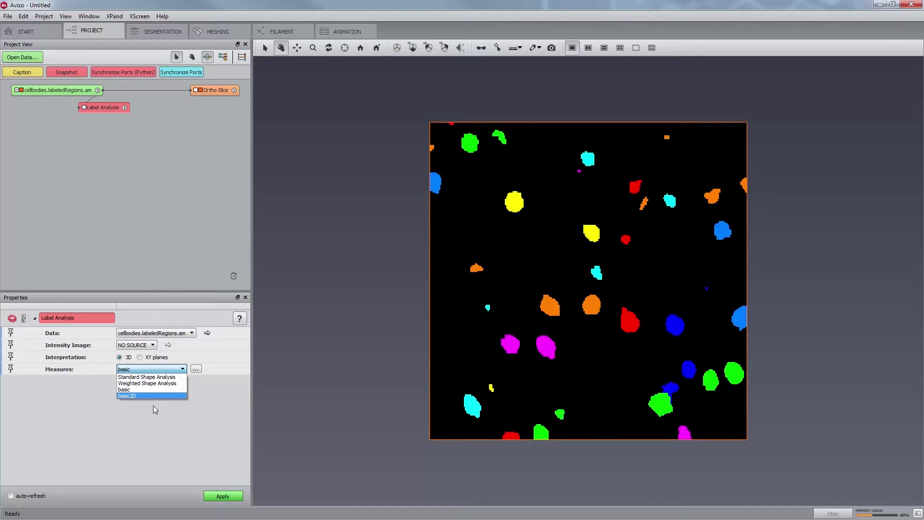
left_click(153, 405)
- Read the list of available measures in the Label Analysis documentation, then close it
left_click(239, 319)
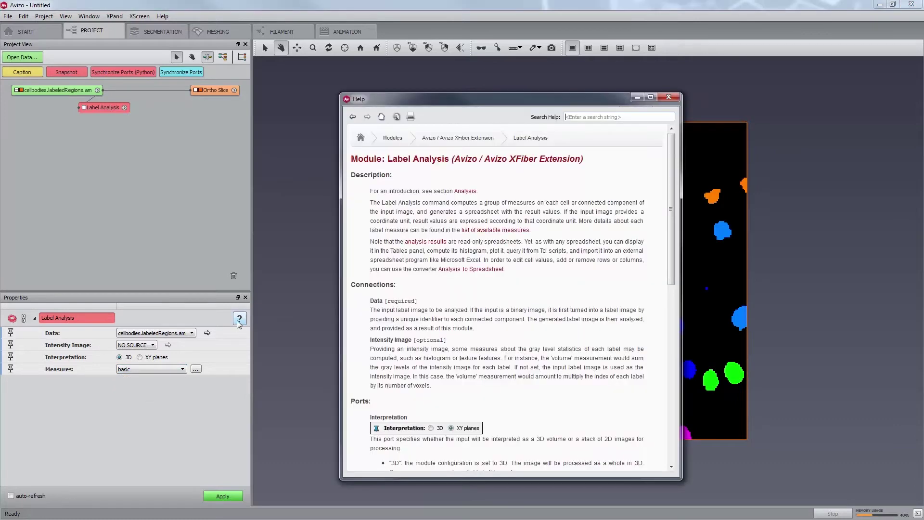
left_click(486, 234)
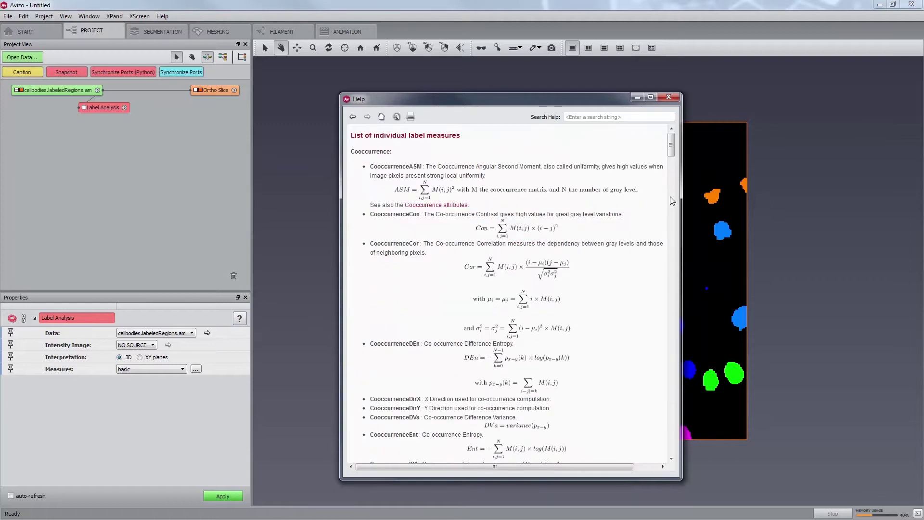
scroll(677, 160, "down", 3)
left_click_drag(676, 160, 674, 328)
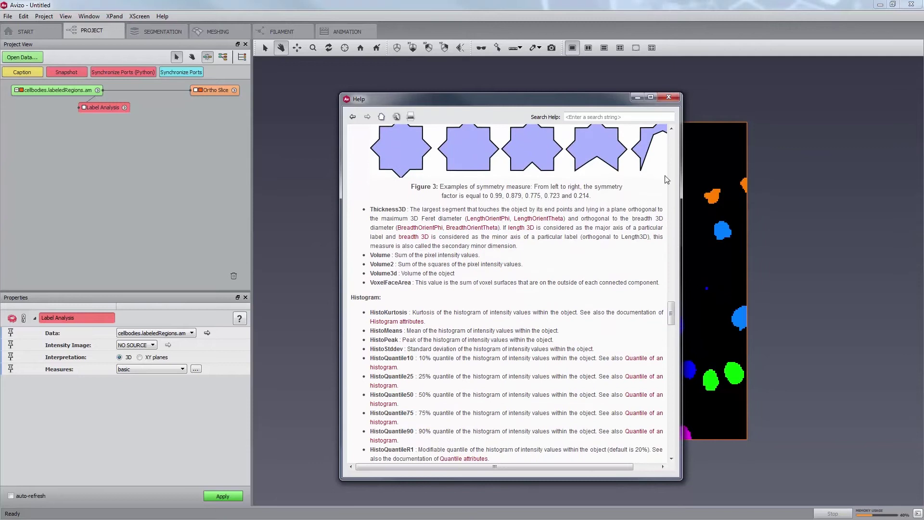
left_click(666, 98)
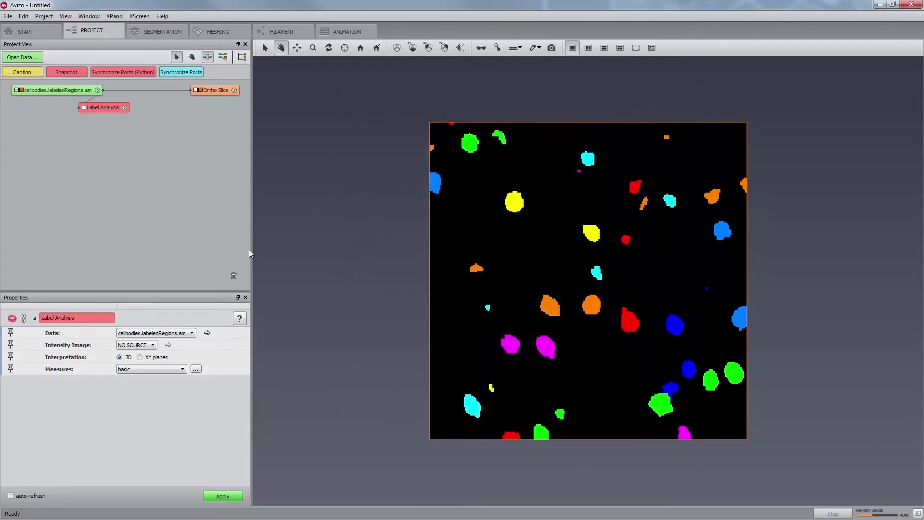
- Set the Label Analysis measure group to Weighted Shape Analysis and reopen the group selection window
left_click(196, 370)
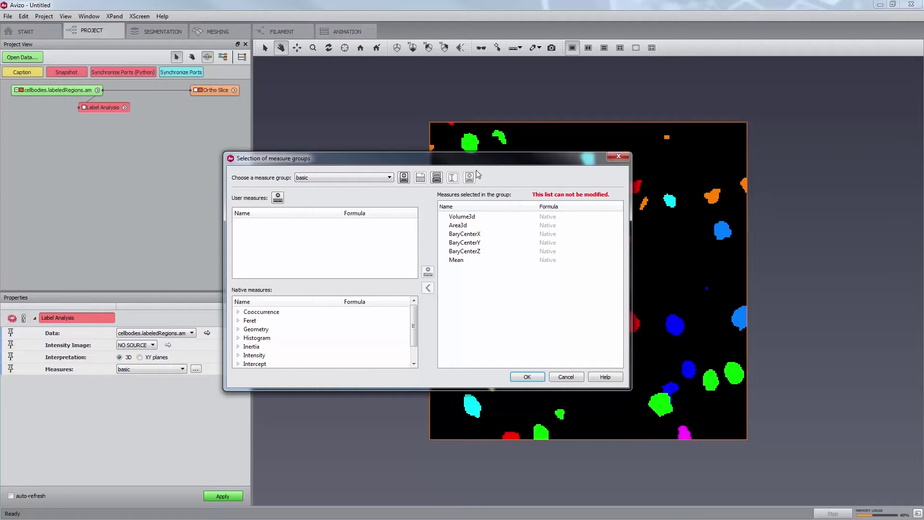
left_click(389, 178)
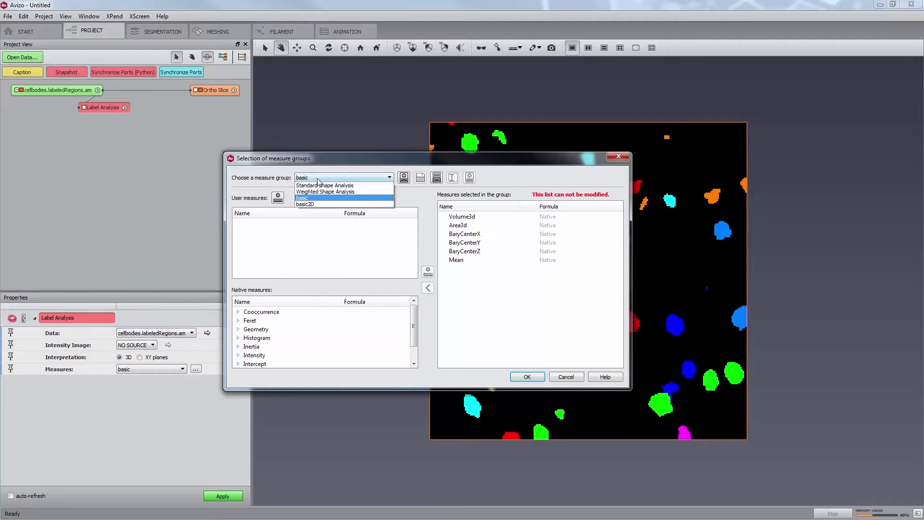
left_click(400, 201)
left_click(357, 177)
left_click(357, 191)
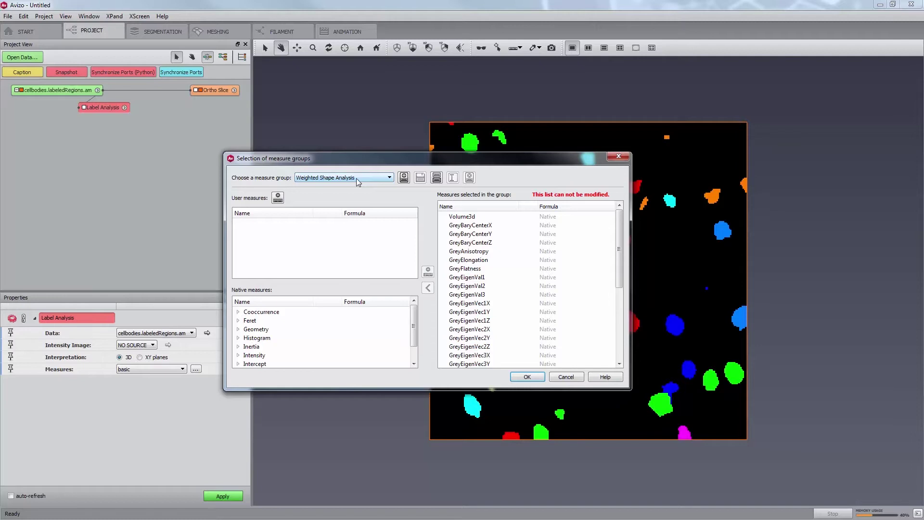
left_click(527, 376)
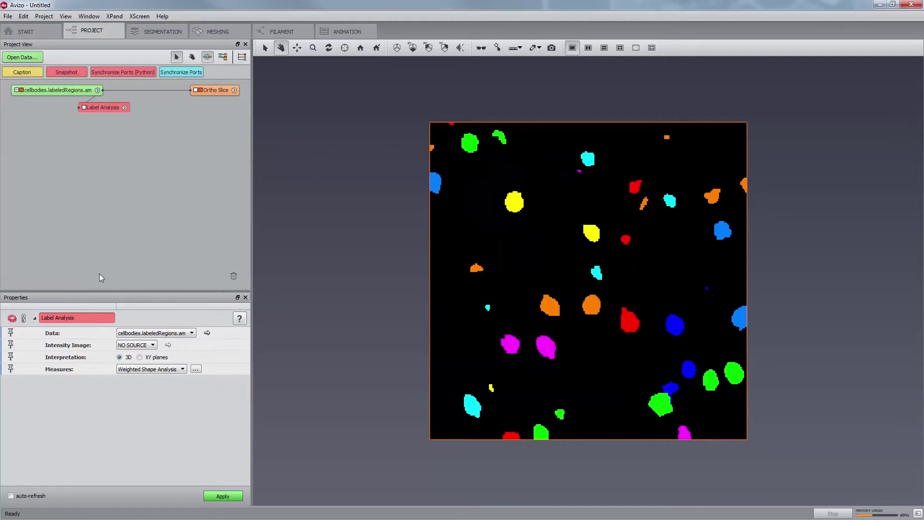
left_click(195, 368)
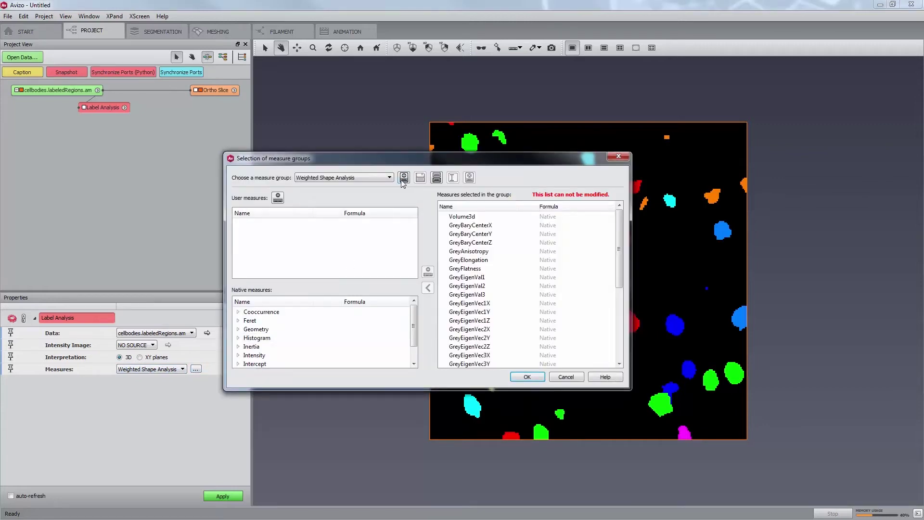
- Add a new measure group, accepting the name NewGroup
left_click(404, 178)
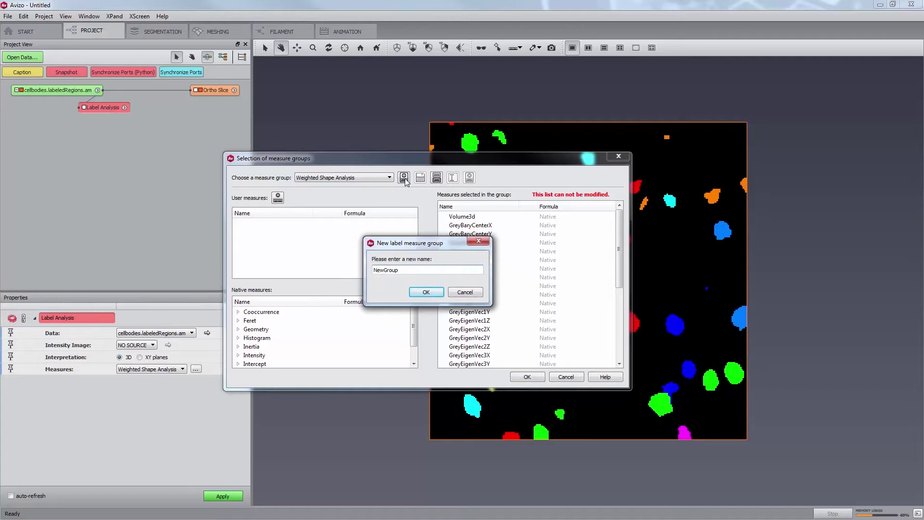
left_click(426, 292)
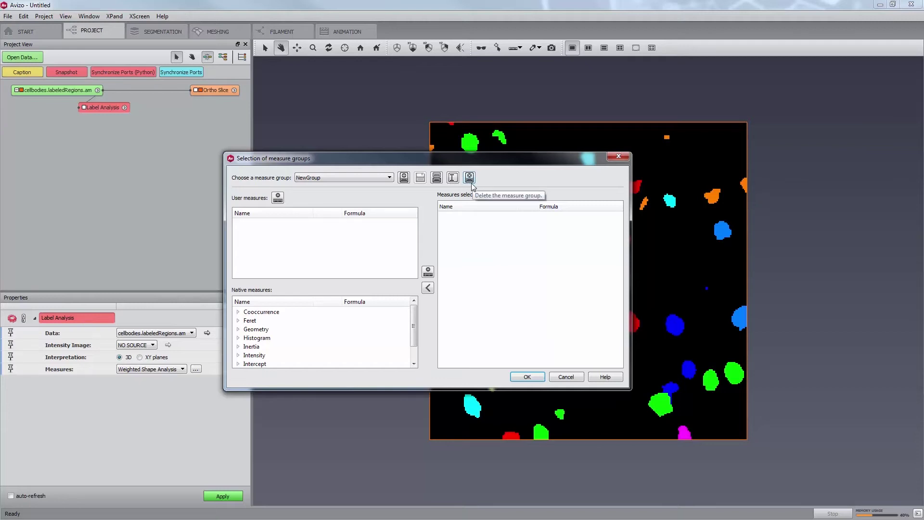
- Review the measures in the Standard Shape Analysis, basic and basic2D groups
left_click(390, 177)
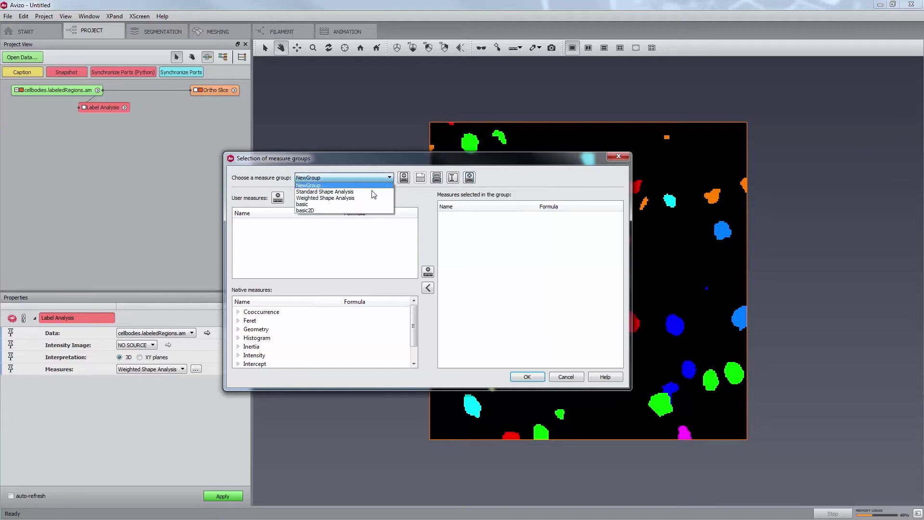
left_click(371, 192)
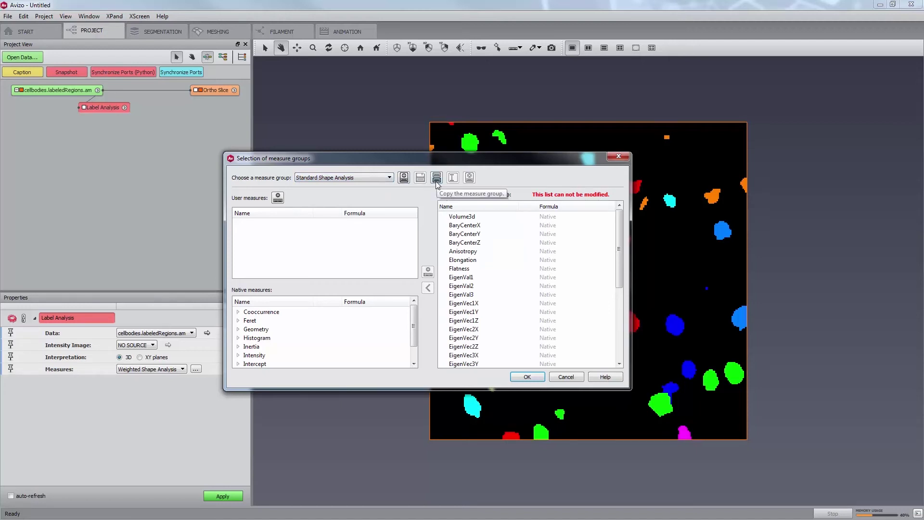
left_click(390, 179)
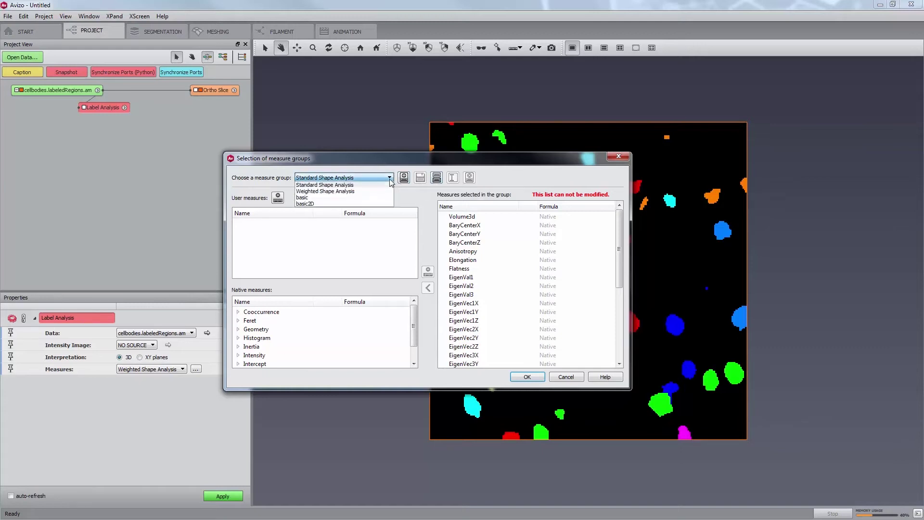
left_click(337, 211)
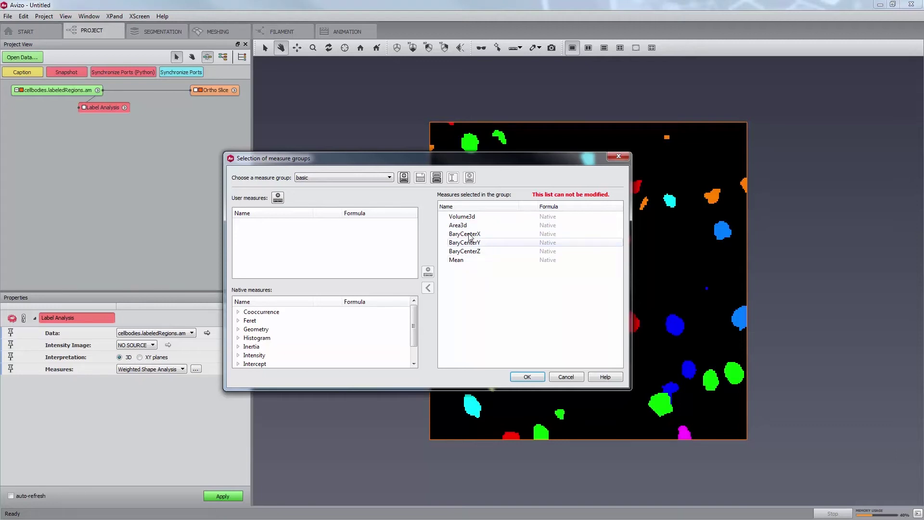
left_click(384, 178)
left_click(364, 211)
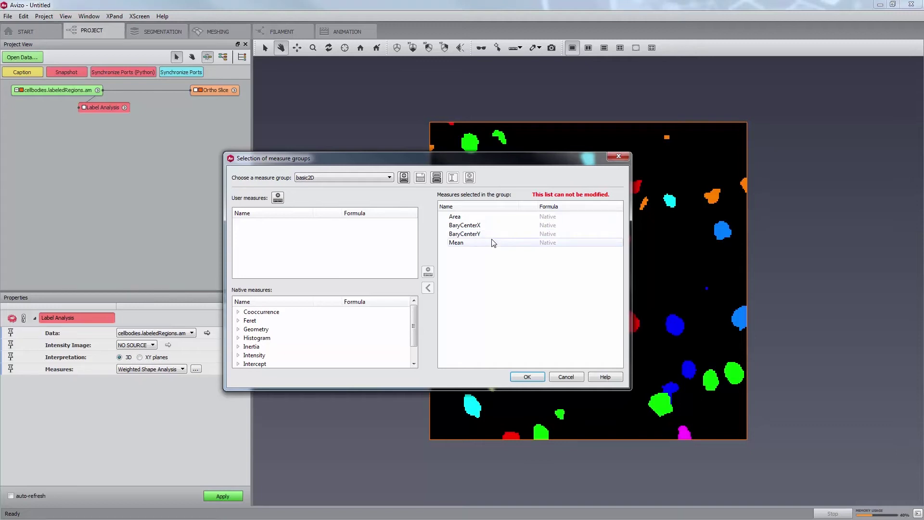
- Review Standard and Weighted Shape Analysis measures, then reselect the empty NewGroup
left_click(380, 179)
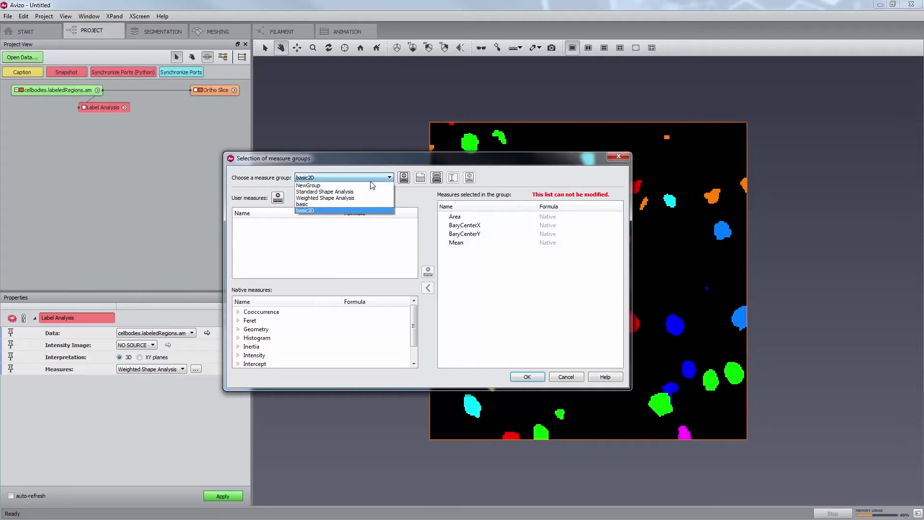
left_click(373, 185)
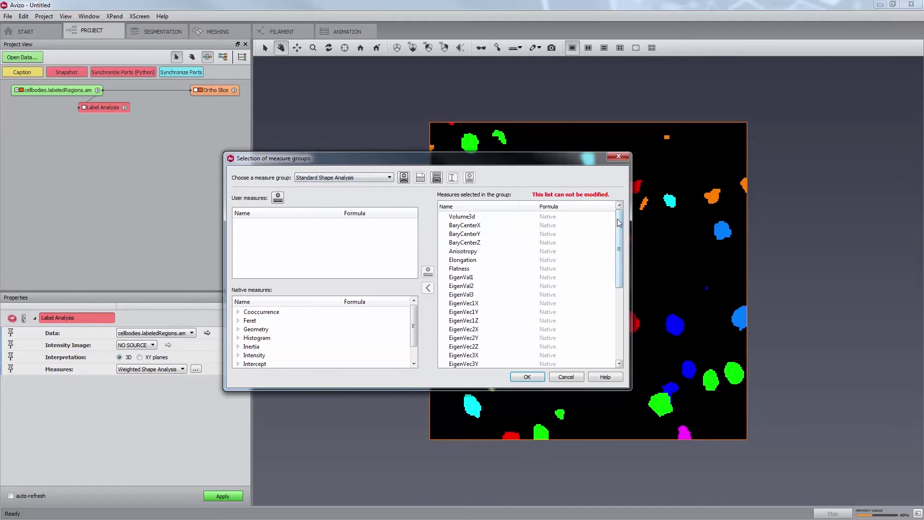
left_click_drag(617, 218, 616, 284)
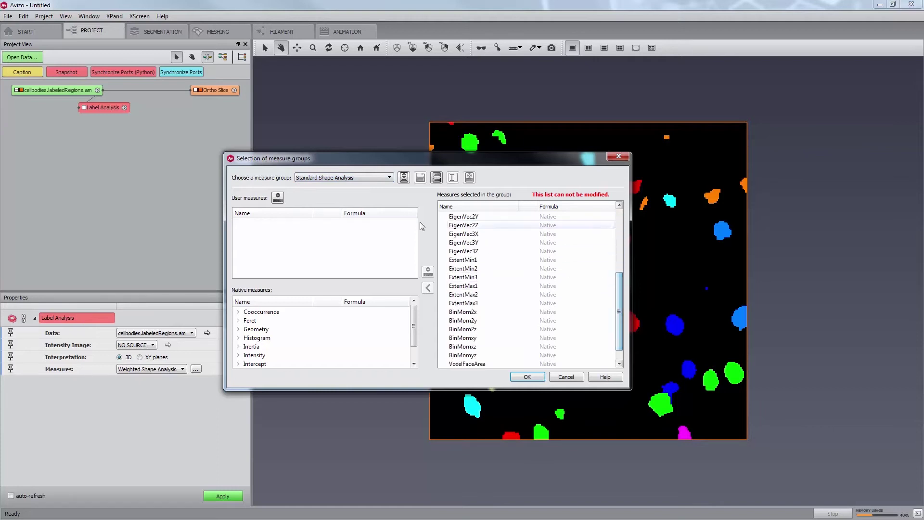
left_click(336, 179)
left_click(340, 198)
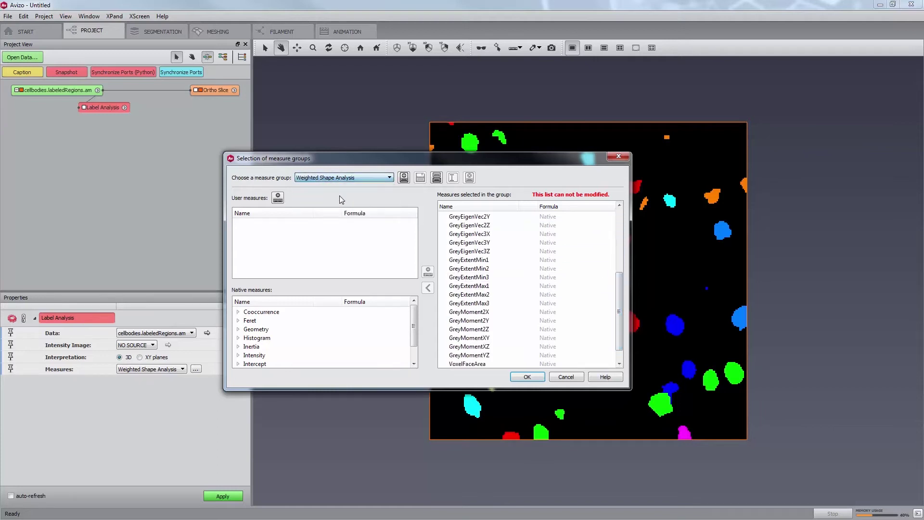
left_click(359, 182)
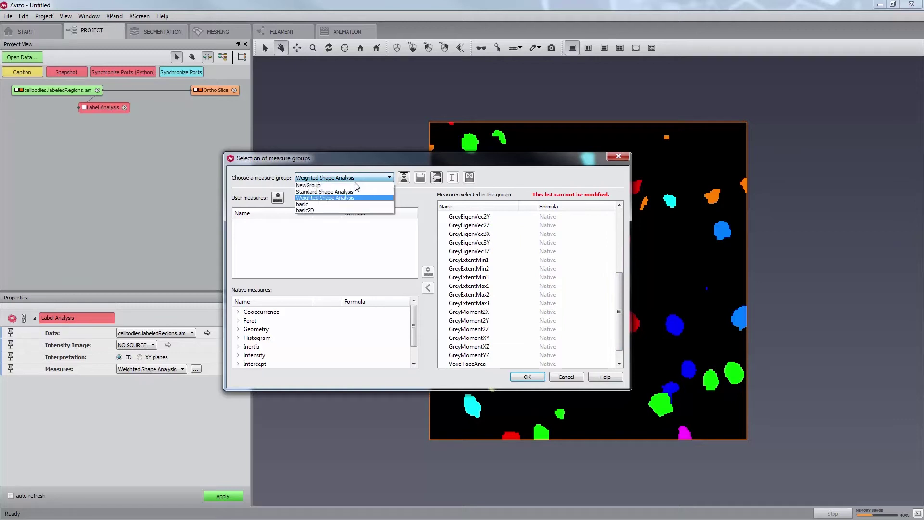
left_click(354, 189)
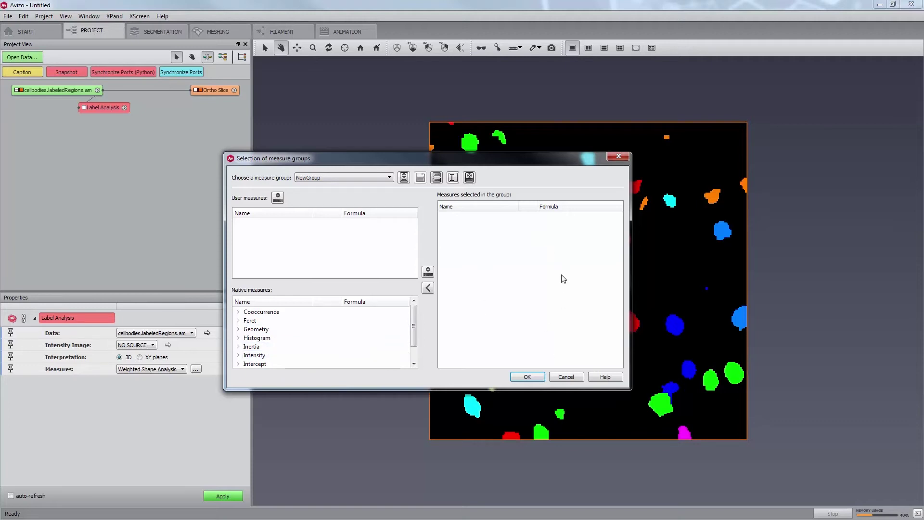
left_click(239, 330)
double_click(264, 347)
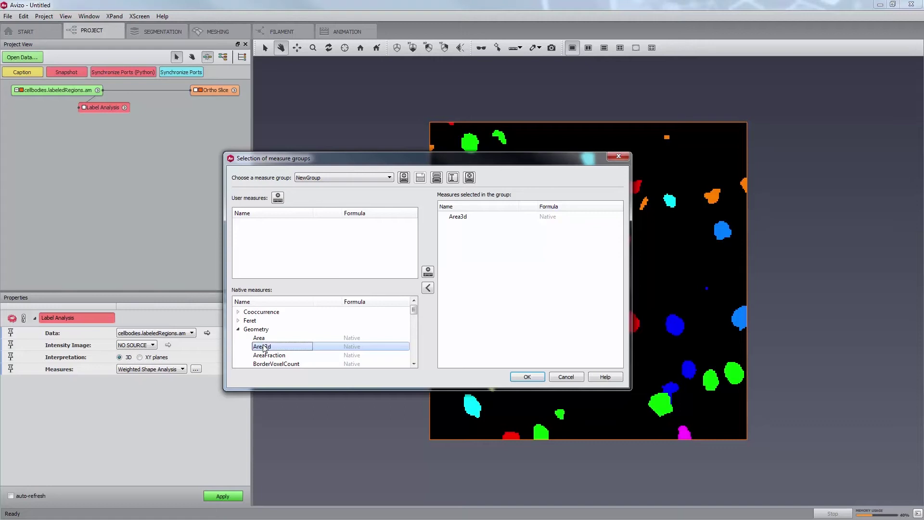
left_click(270, 355)
left_click(275, 363, "shift")
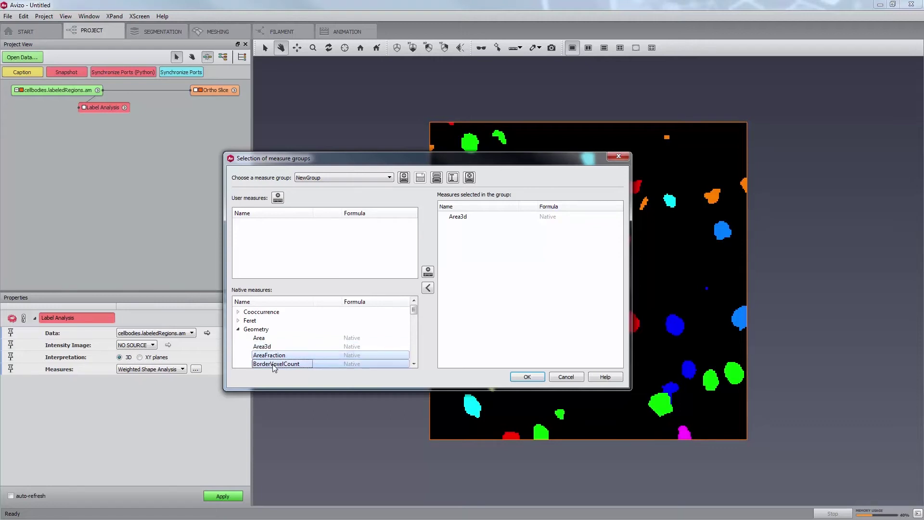
left_click(428, 273)
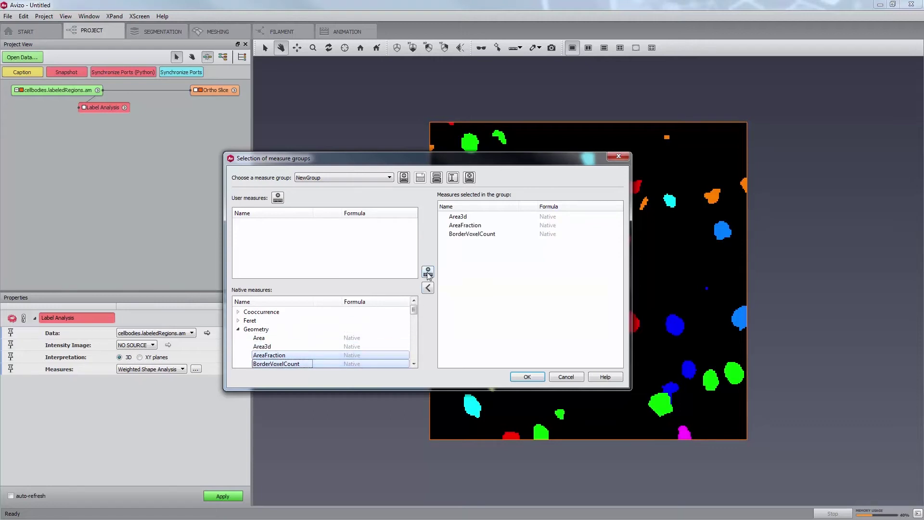
left_click(457, 226)
left_click(457, 235, "shift")
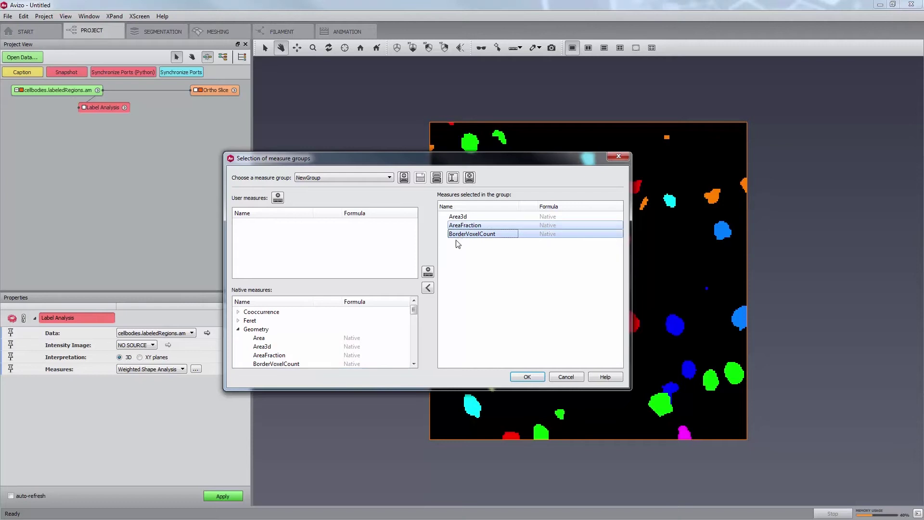
key("Delete")
left_click(457, 217)
key("Delete")
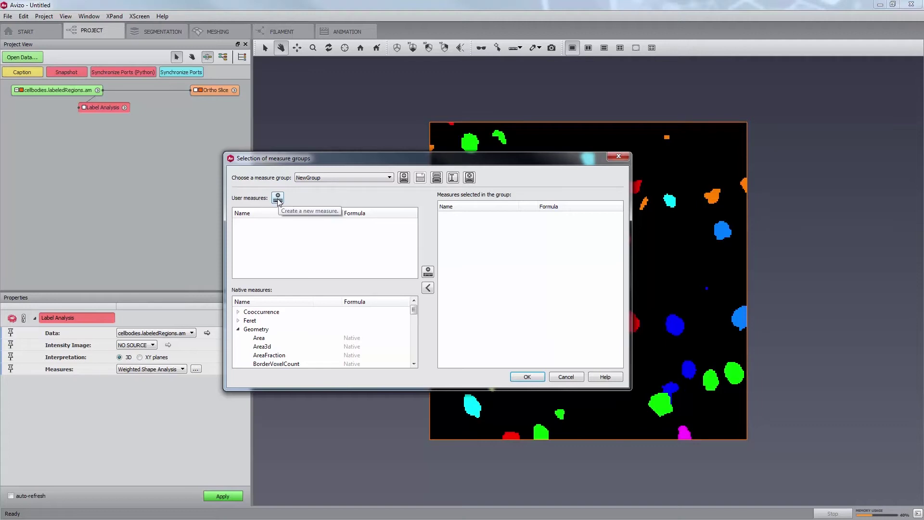
- Add a user measure, keeping the default name NewMeasure
left_click(277, 198)
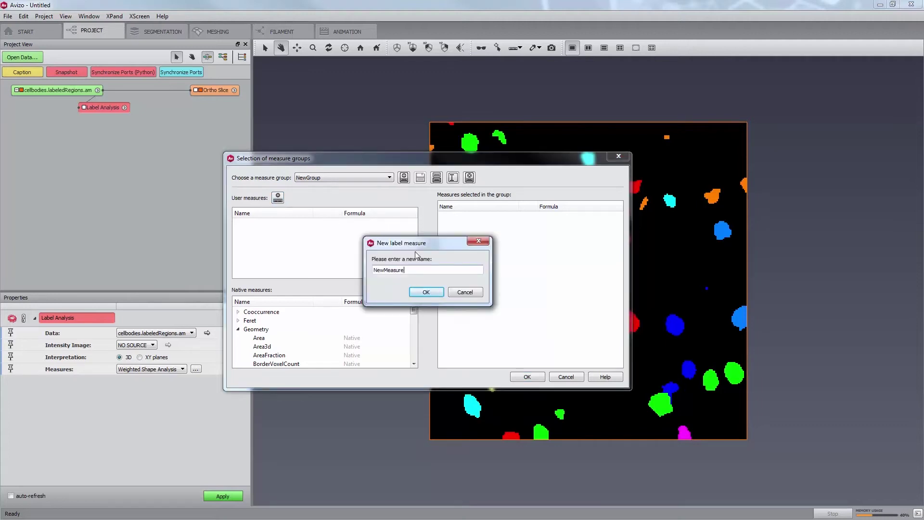
left_click(427, 292)
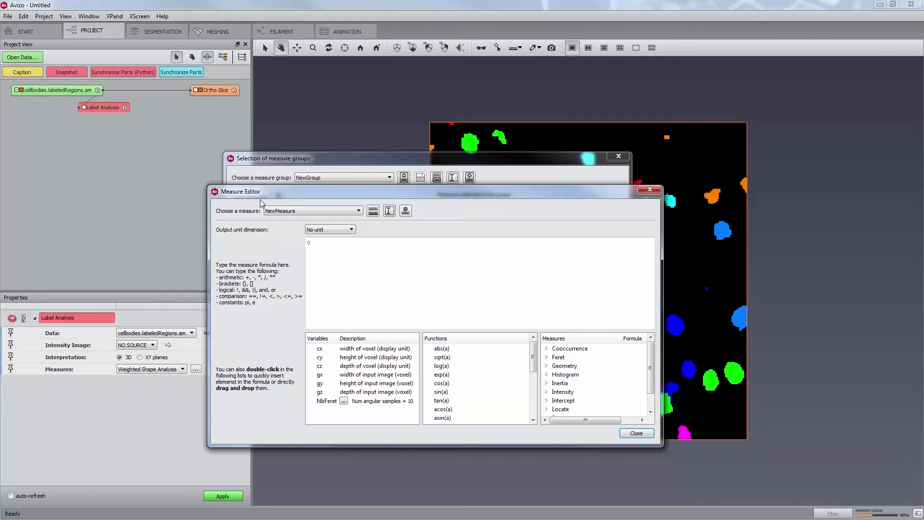
left_click(284, 210)
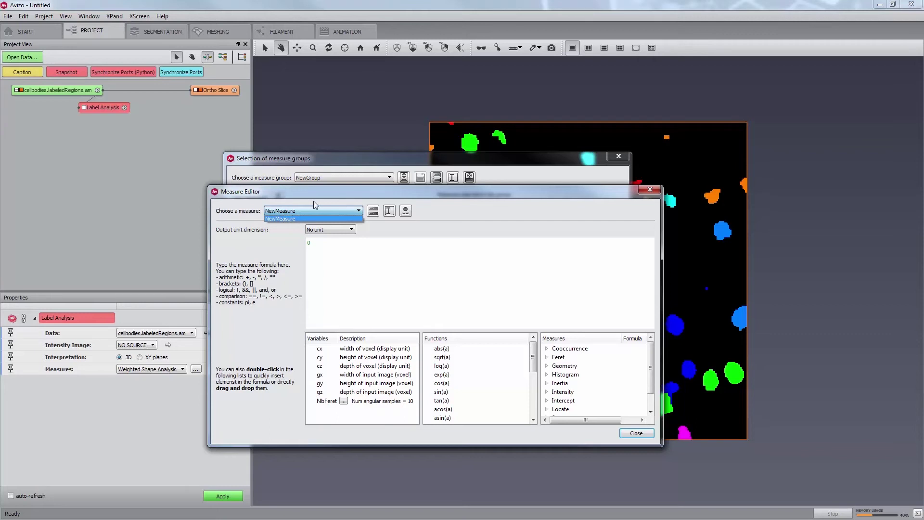
left_click(387, 224)
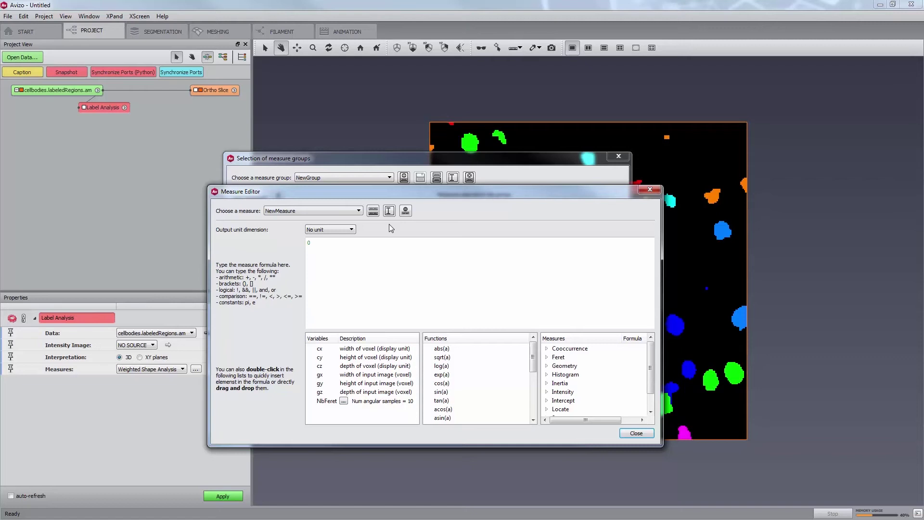
left_click(335, 231)
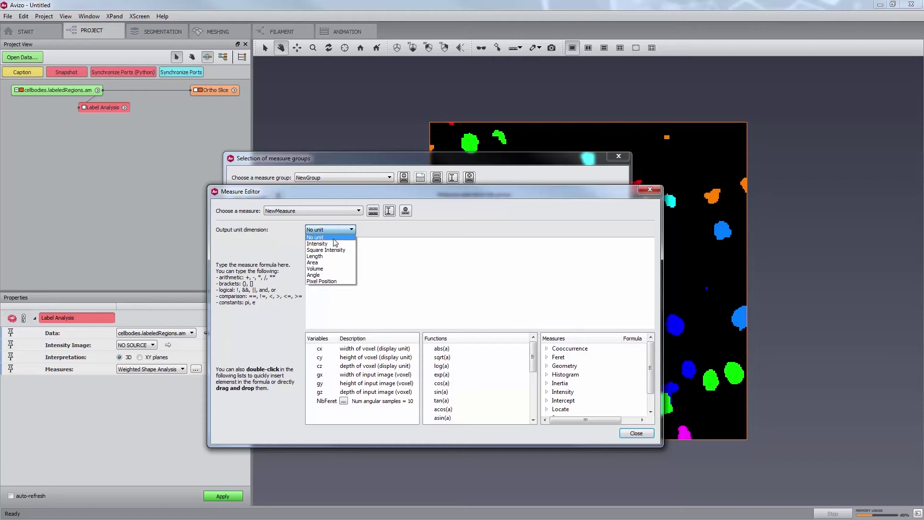
left_click(366, 236)
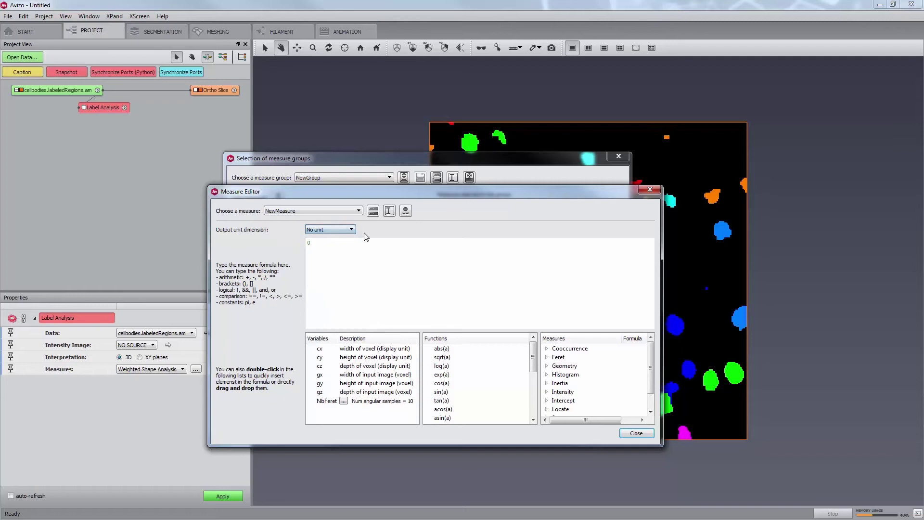
- Insert Area3d from the Geometry measures into NewMeasure's formula and delete the extra text
left_click(547, 366)
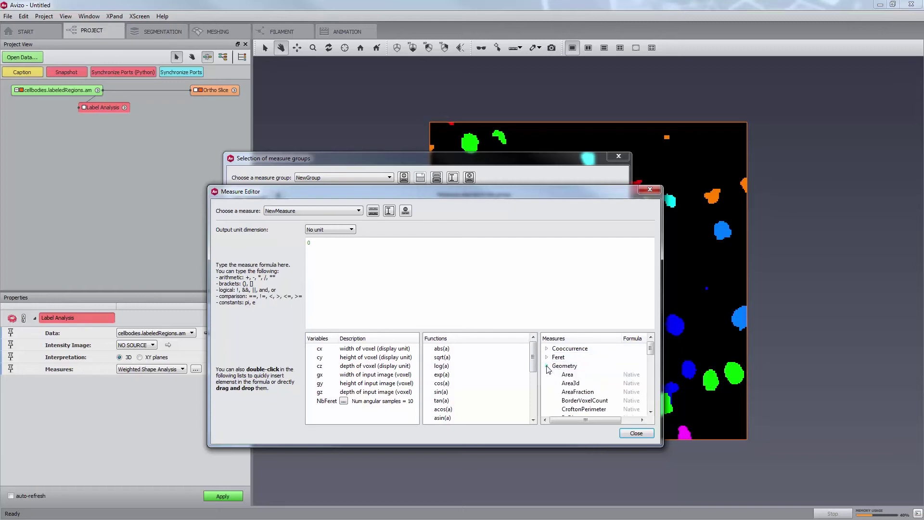
double_click(571, 383)
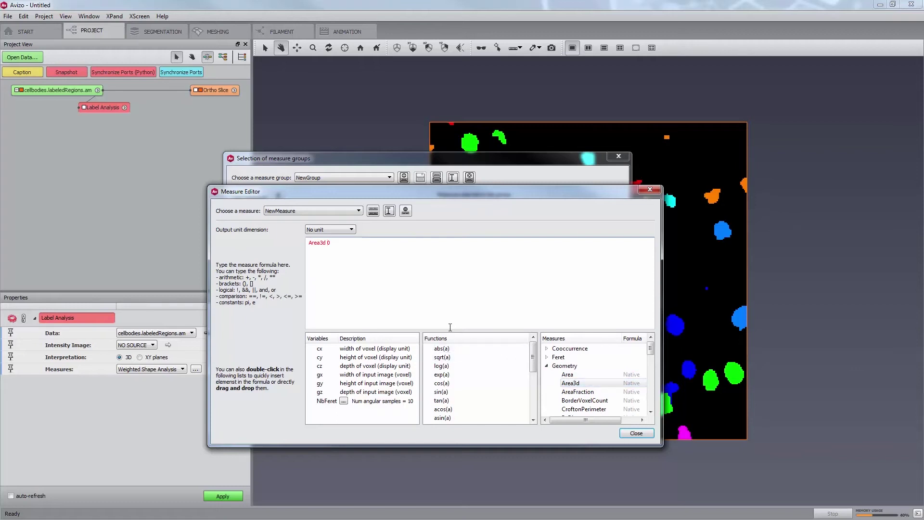
left_click_drag(568, 375, 373, 248)
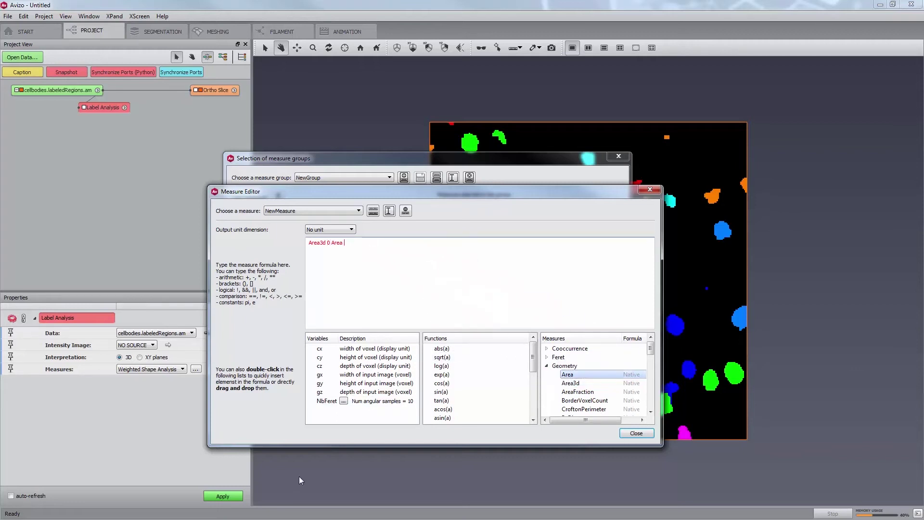
left_click(346, 243)
key("BackSpace")
key("BackSpace")
key("BackSpace")
key("BackSpace")
key("BackSpace")
key("BackSpace")
key("BackSpace")
- Rename the measure to sphericity
left_click(390, 210)
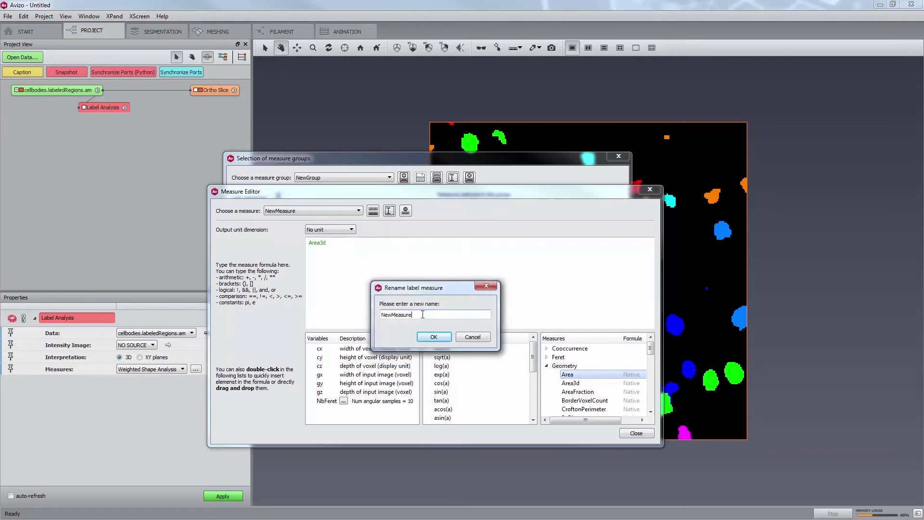
key("BackSpace")
key("BackSpace")
key("BackSpace")
key("BackSpace")
key("BackSpace")
key("BackSpace")
key("BackSpace")
key("BackSpace")
key("BackSpace")
type("sphericity")
key("Return")
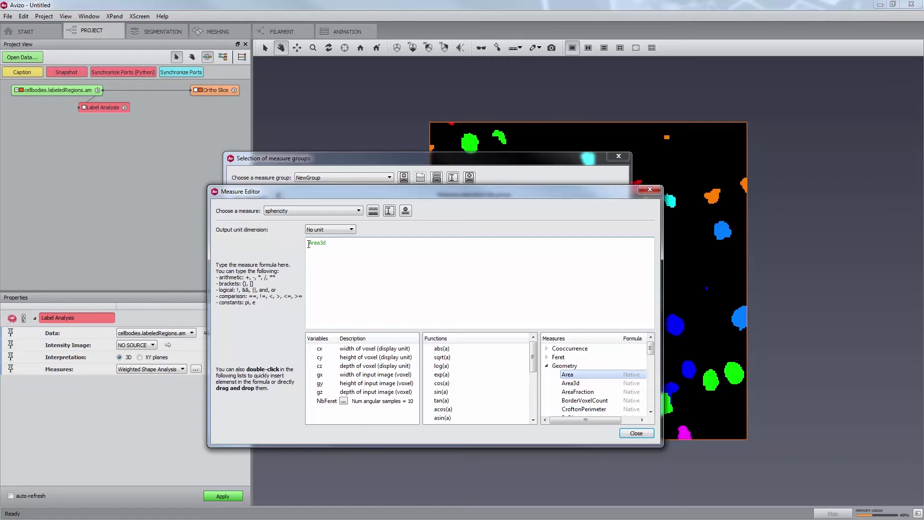
- Enter (6*Volume3d)**(2/3) * pi **(1/3)/ before Area3d in the formula
type("36*Volume3D")
key("BackSpace")
key("BackSpace")
type("d)**(2/3) * pi ")
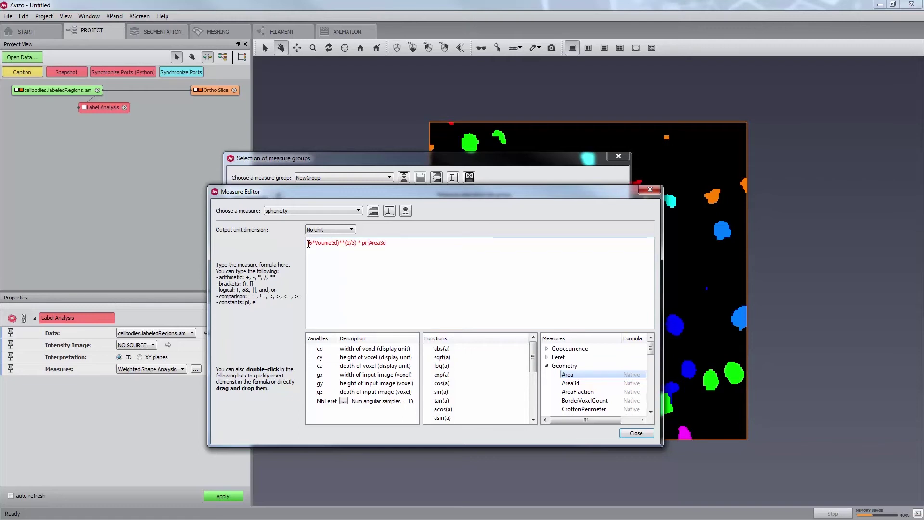
type("**(1/3)/")
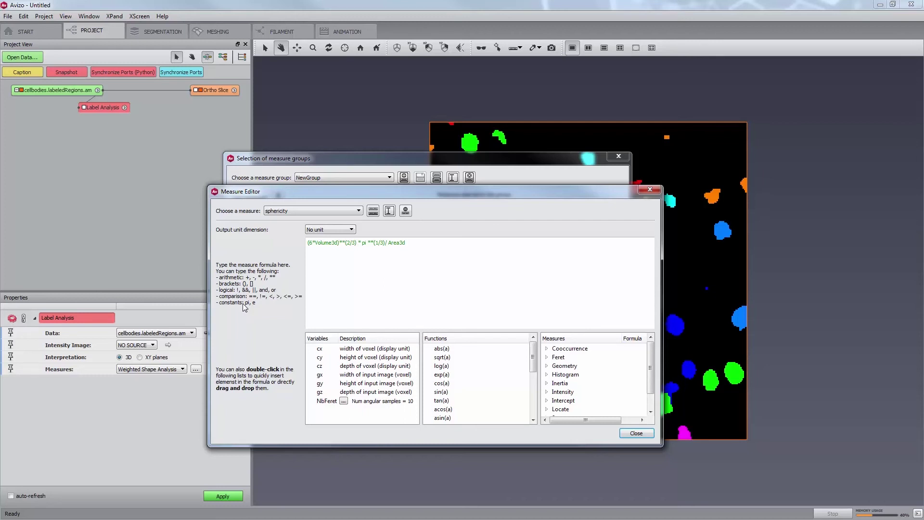
- Add sphericity to NewGroup and apply Label Analysis, yielding a mean sphericity of 0.850177
left_click(635, 433)
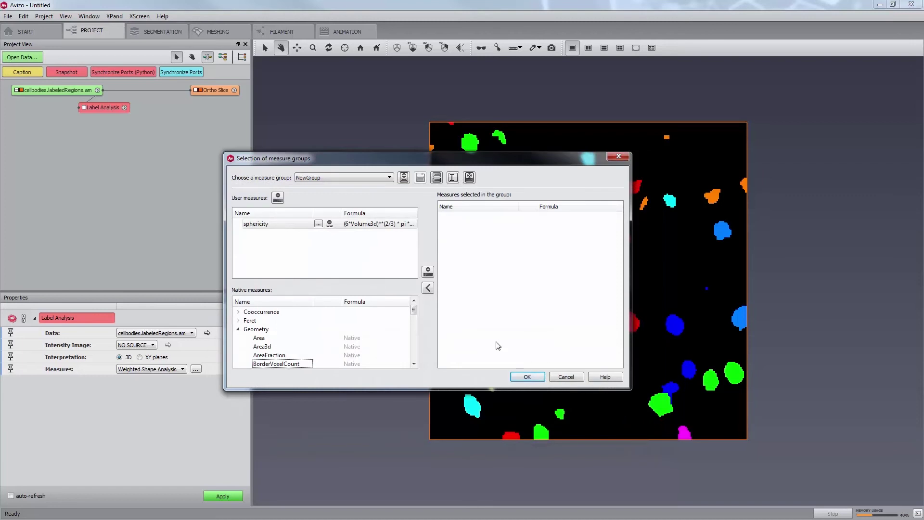
left_click(255, 228)
double_click(256, 227)
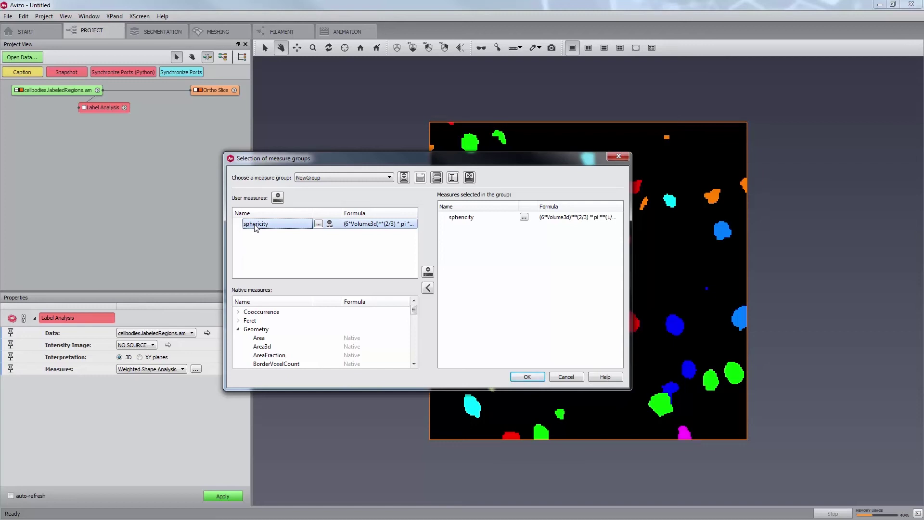
left_click(540, 378)
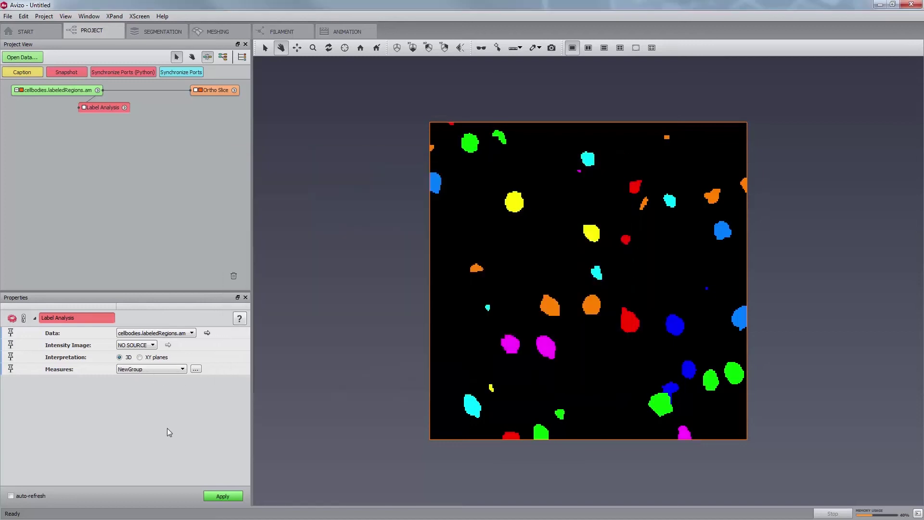
left_click(214, 495)
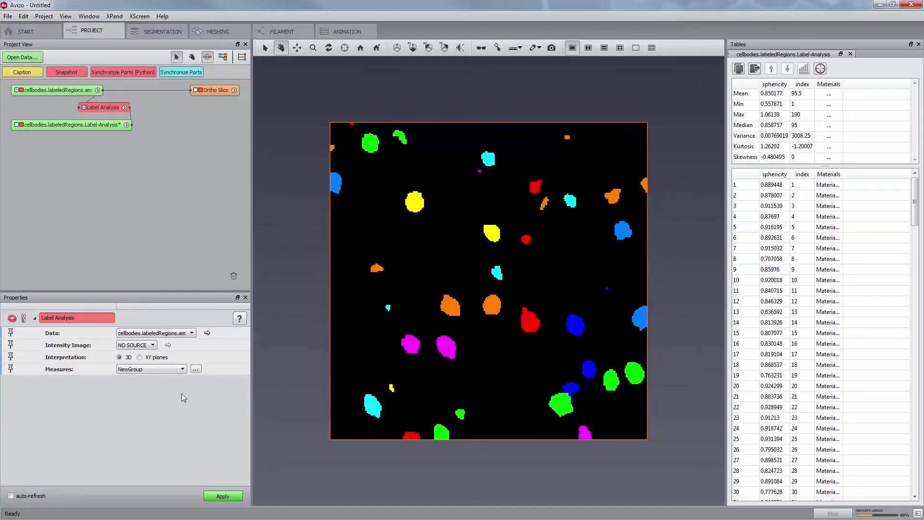
- Reopen the measure group selection, expand the Feret measures and enlarge the dialog
left_click(195, 369)
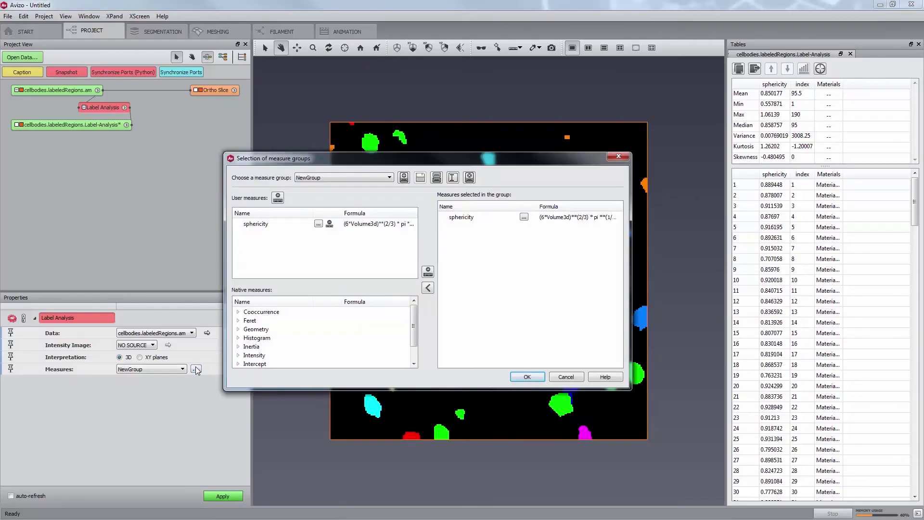
left_click(238, 321)
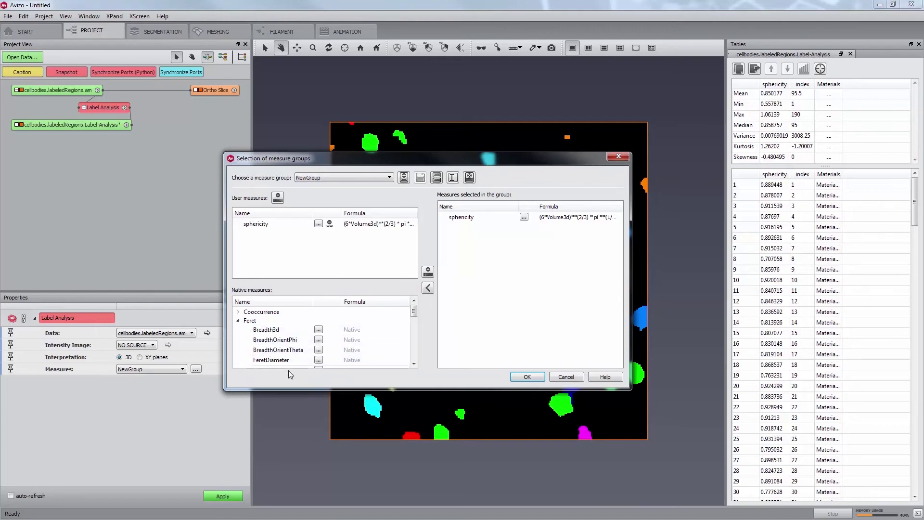
left_click_drag(289, 389, 350, 465)
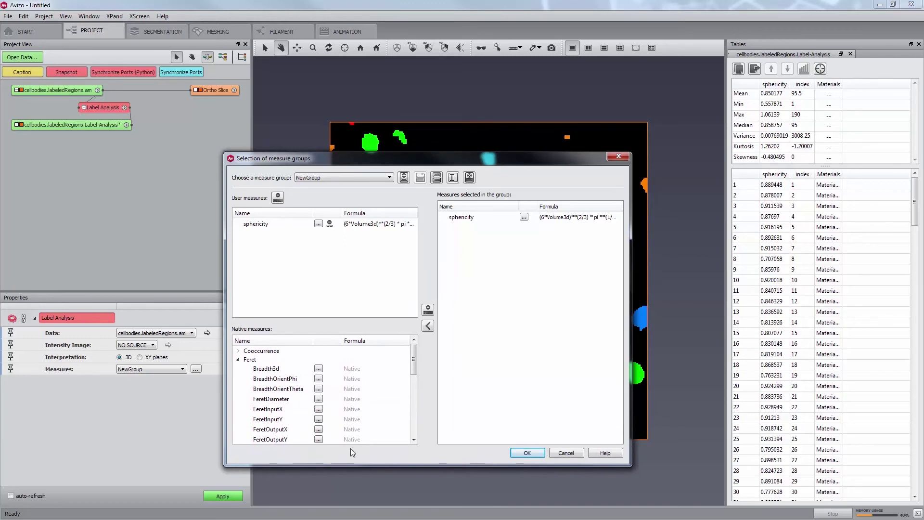
mouse_move(416, 355)
left_mouse_down()
mouse_move(416, 369)
mouse_move(417, 348)
left_mouse_up()
- Review Breadth3d sampling unchanged, then confirm FeretInputX at 10 samples and 18.00-degree interval angle
left_click(318, 369)
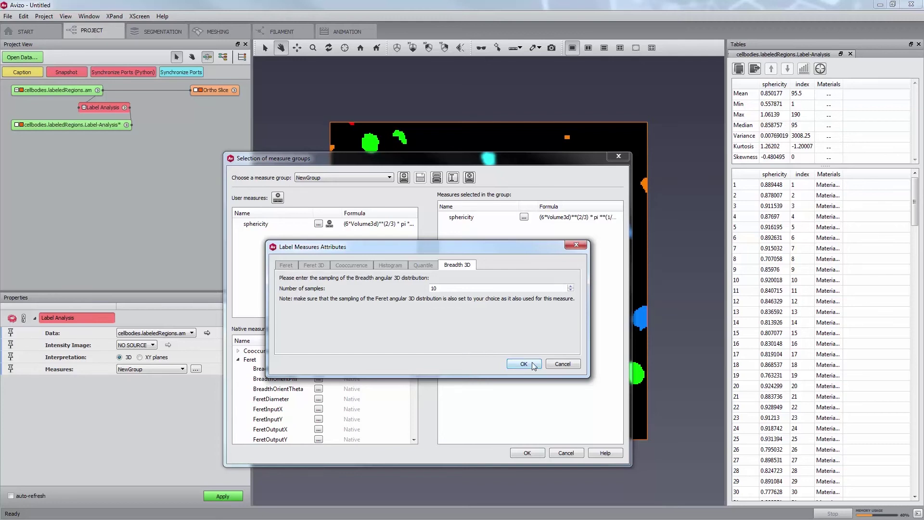
left_click(561, 364)
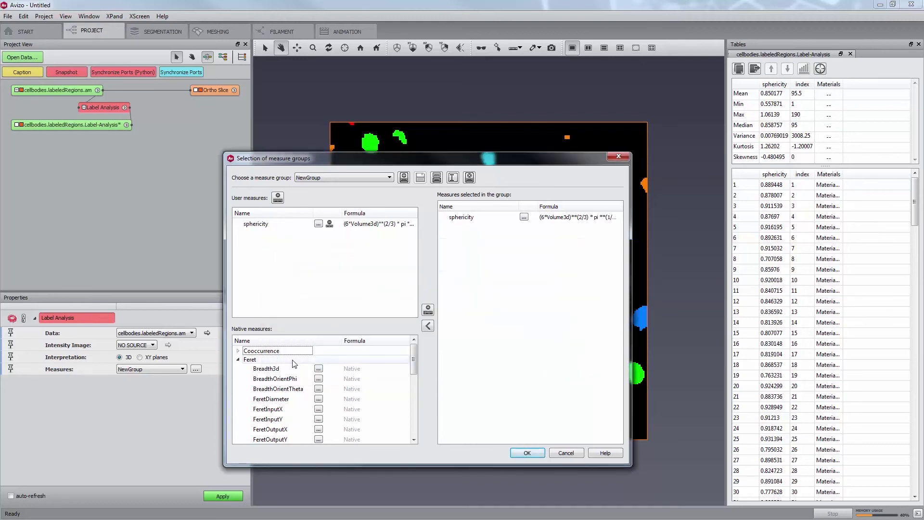
left_click(319, 410)
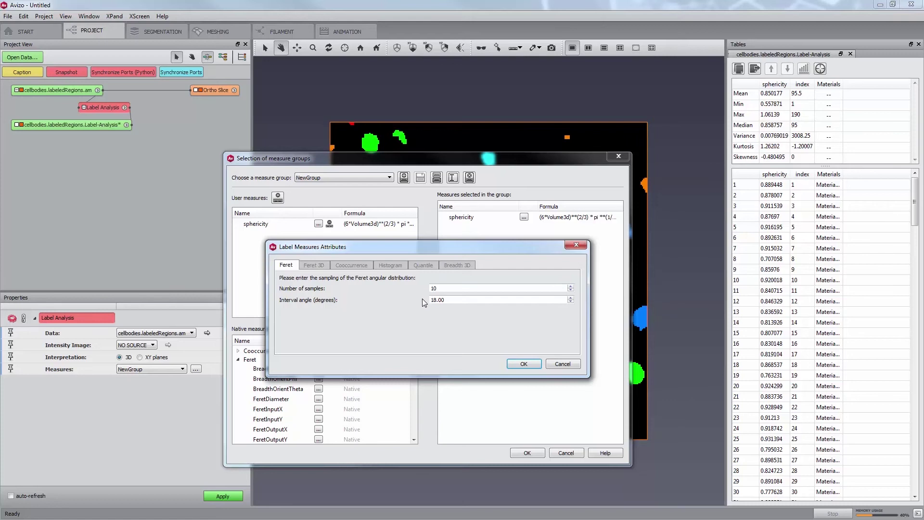
left_click(516, 364)
left_click_drag(412, 362, 415, 379)
left_click(281, 412)
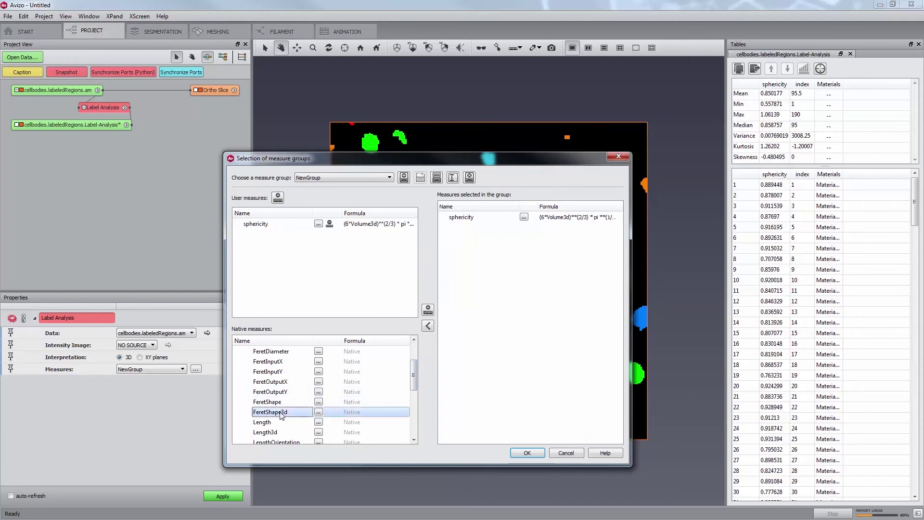
left_click(319, 412)
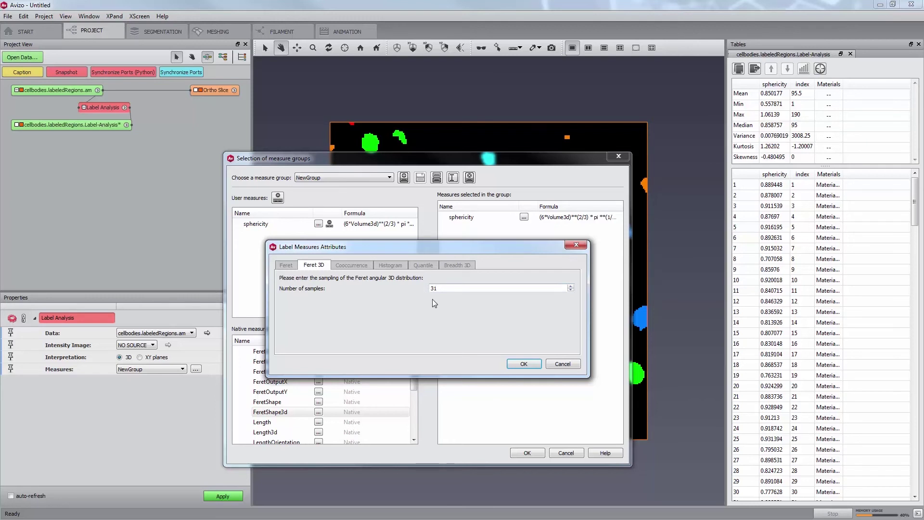
left_click(523, 363)
left_click(239, 352)
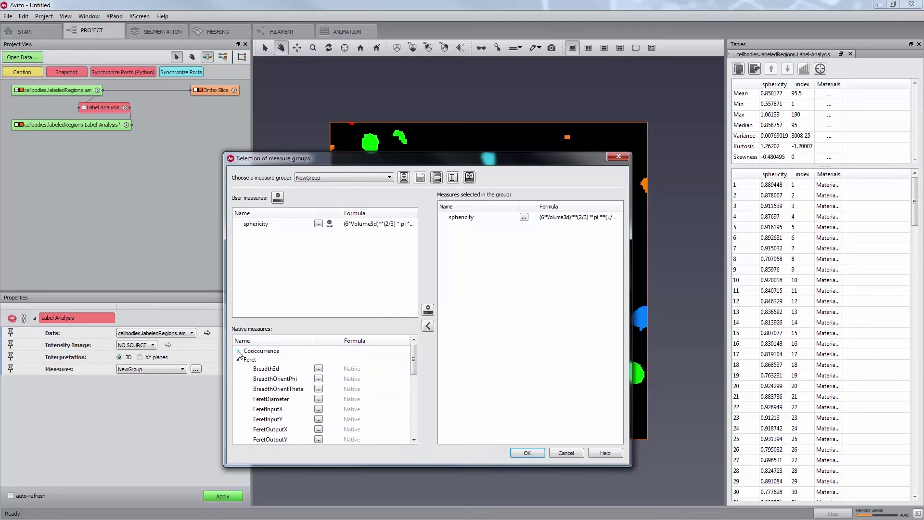
left_click(318, 360)
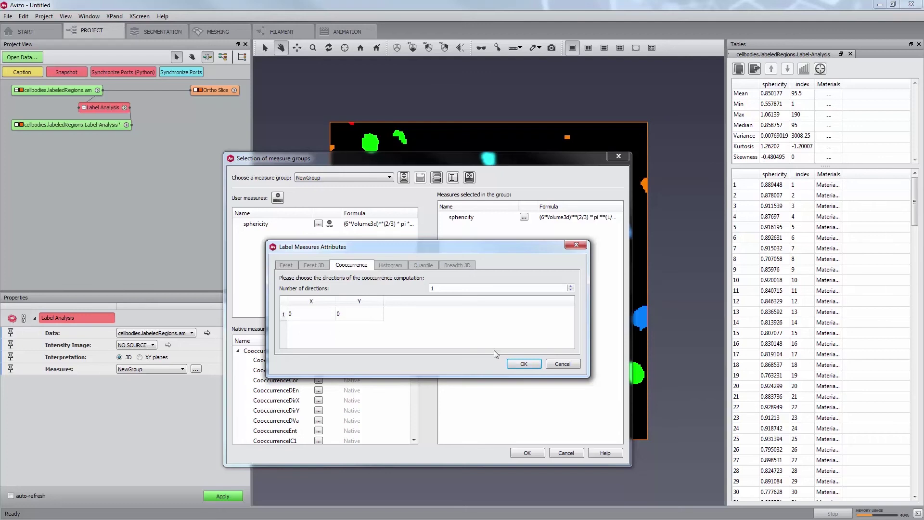
left_click(525, 363)
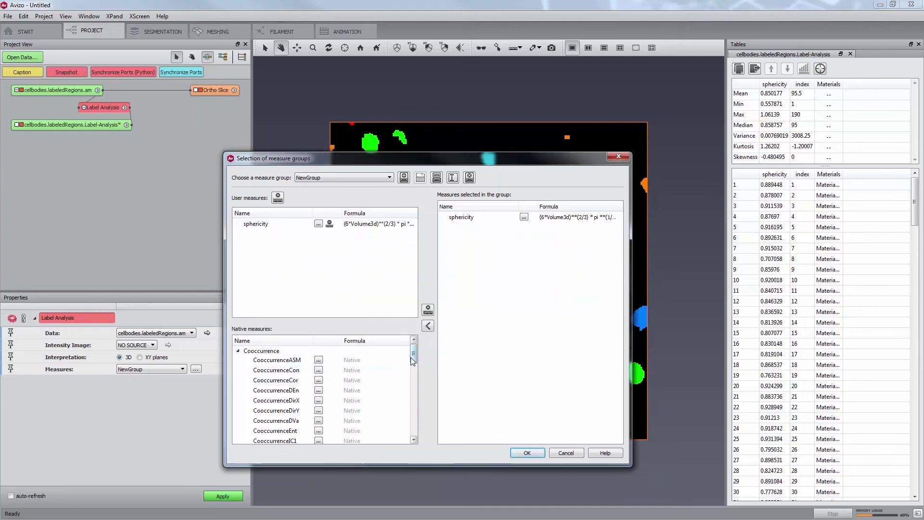
left_click_drag(412, 356, 426, 423)
left_click(238, 430)
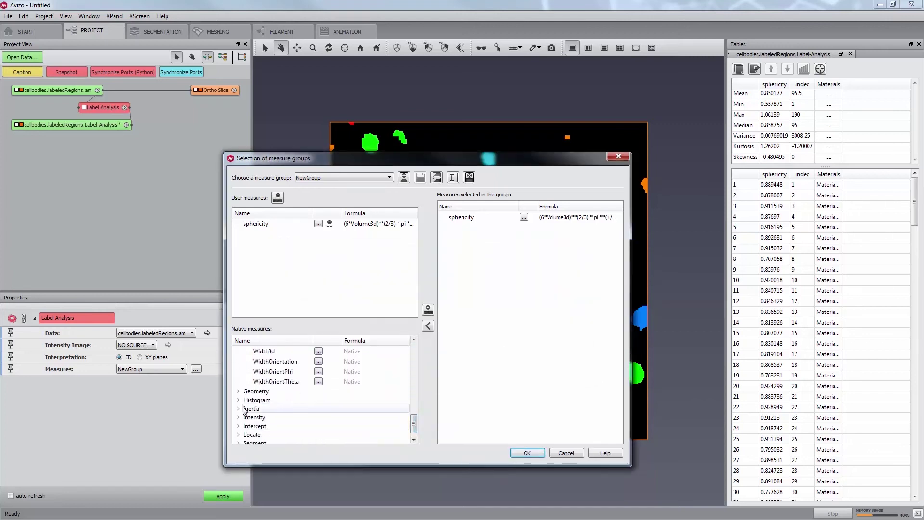
scroll(289, 418, "down", 1)
left_click(318, 408)
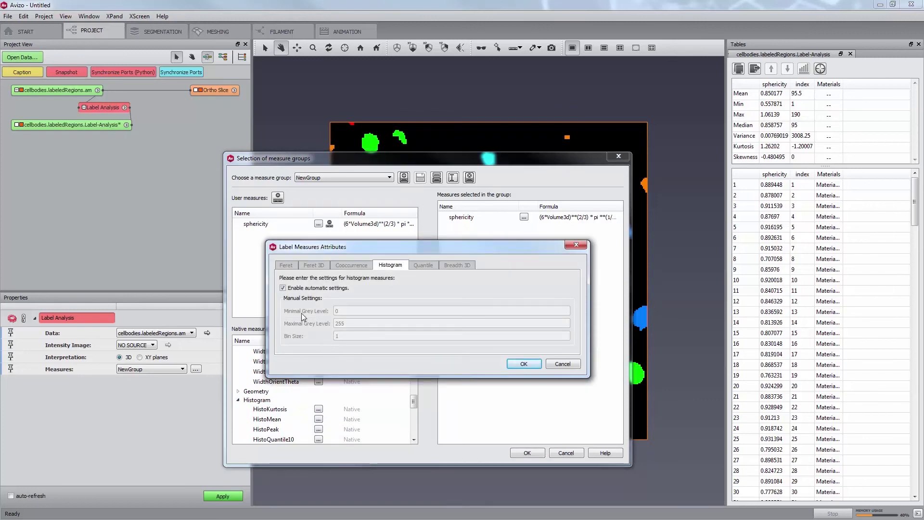
left_click(283, 288)
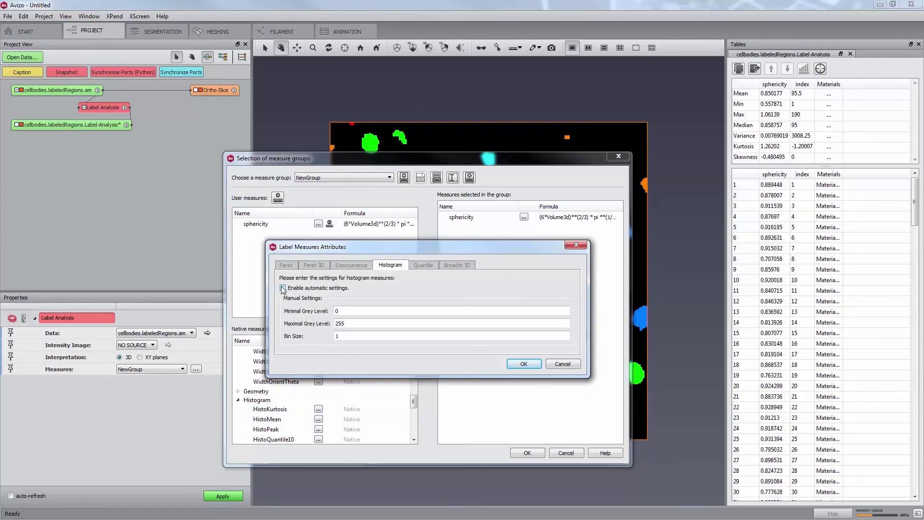
left_click(283, 288)
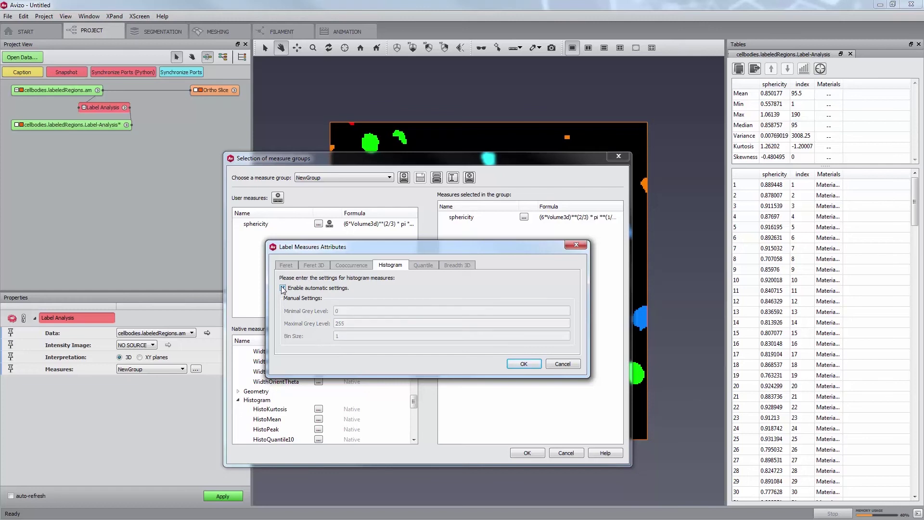
left_click(523, 364)
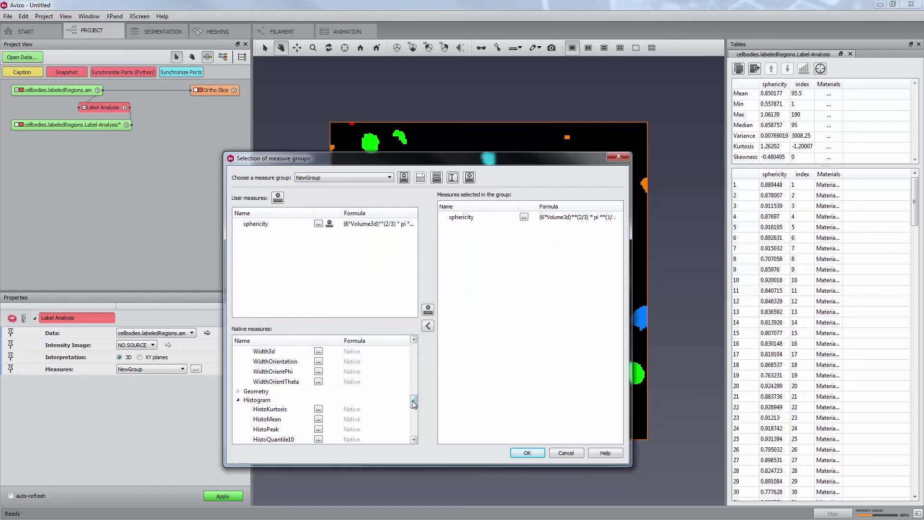
left_click_drag(413, 404, 413, 425)
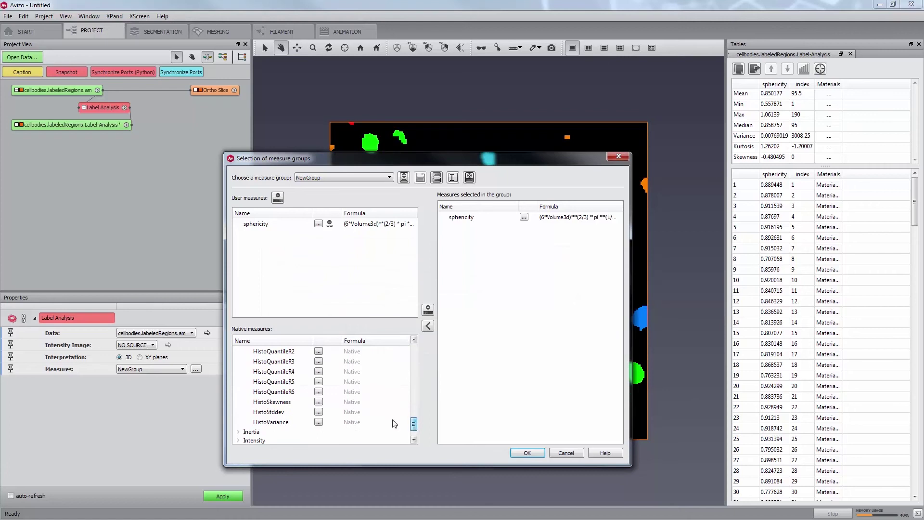
left_click(318, 382)
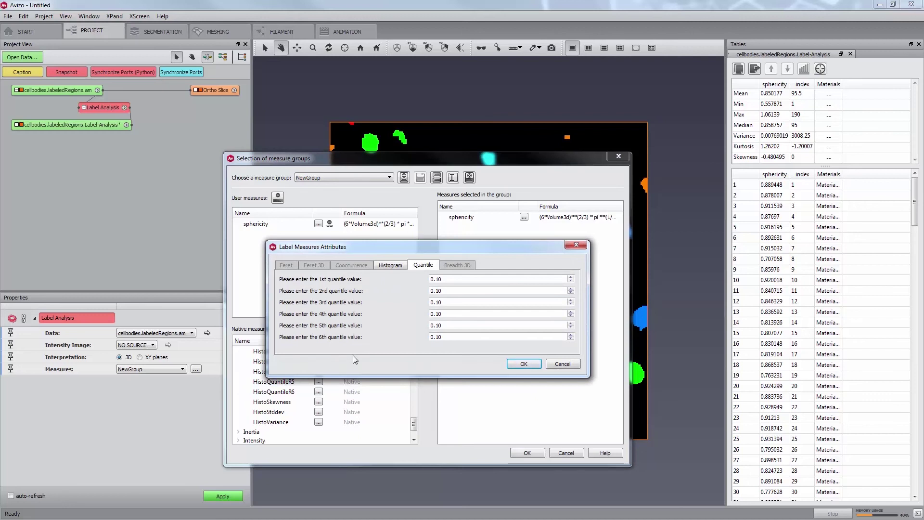
left_click(519, 364)
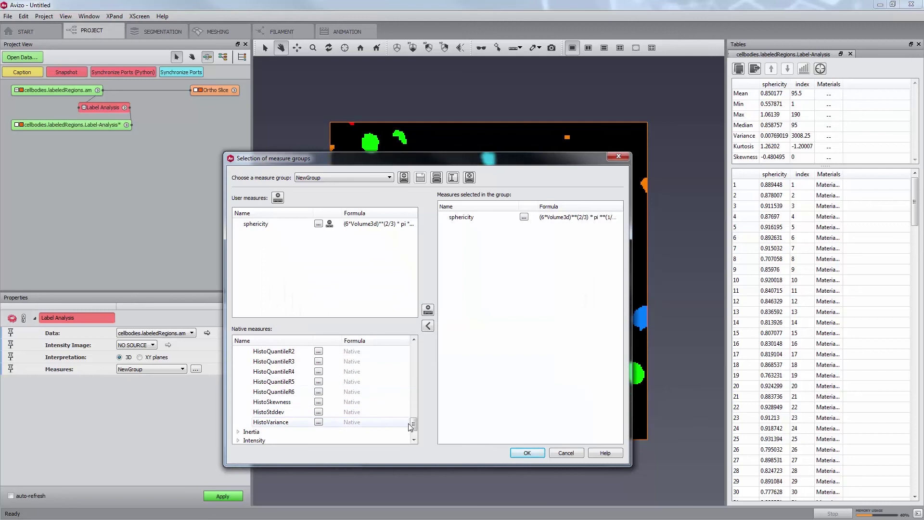
left_click_drag(413, 424, 417, 370)
- Confirm the Breadth3d sampling attributes and close the measure group selection with OK
left_click(318, 390)
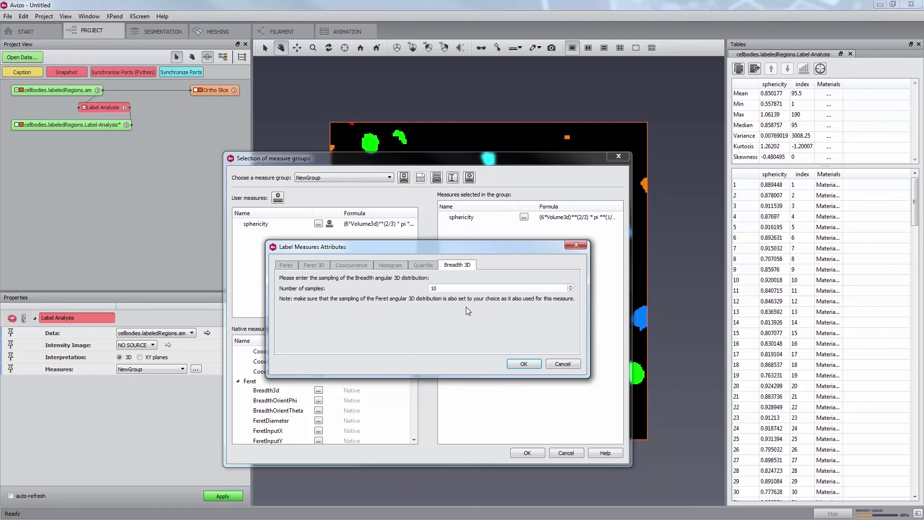
left_click(525, 364)
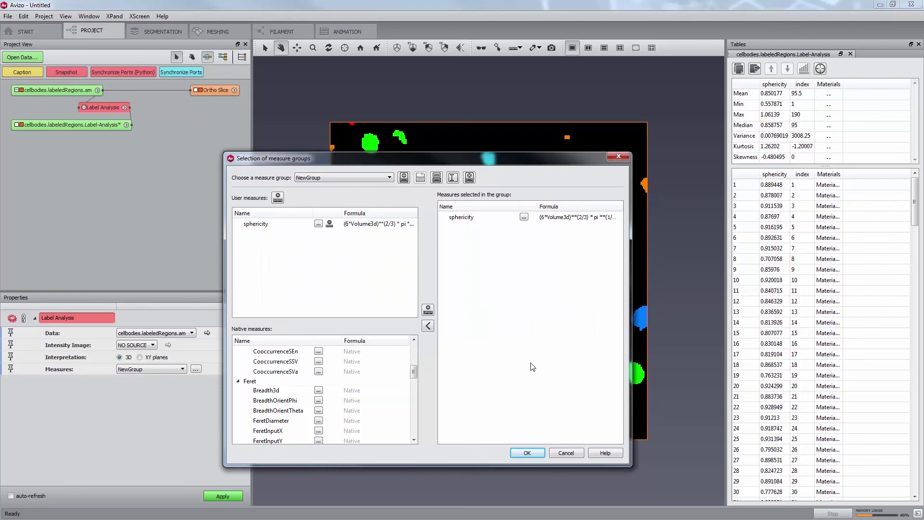
left_click(531, 455)
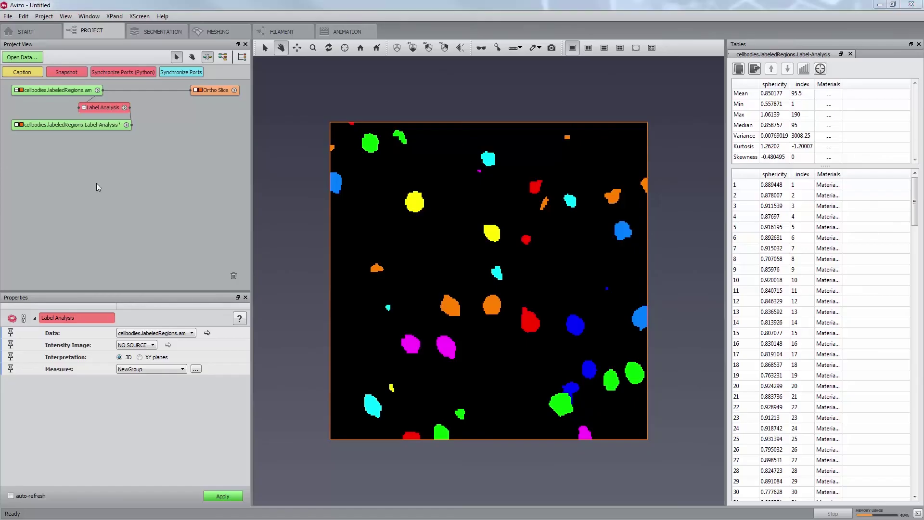
- Save the project as measures.hx with the minimize project size policy
left_click(8, 17)
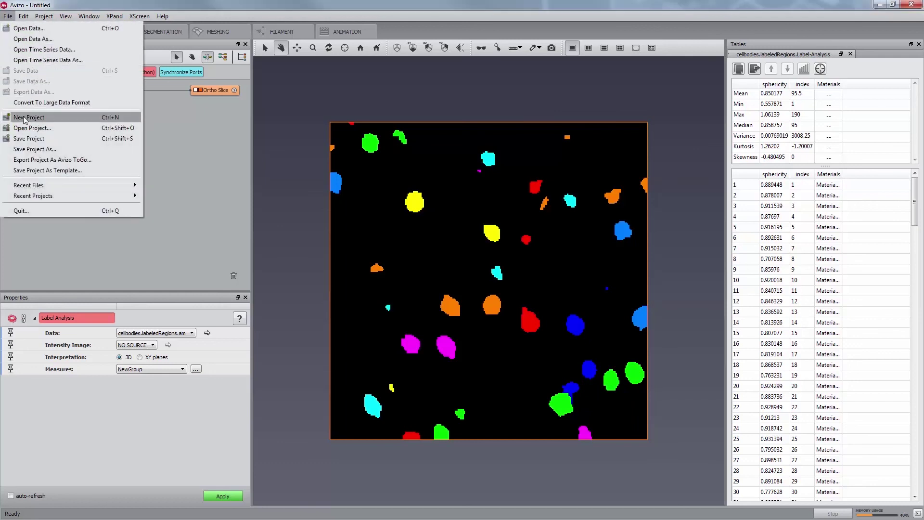
left_click(28, 139)
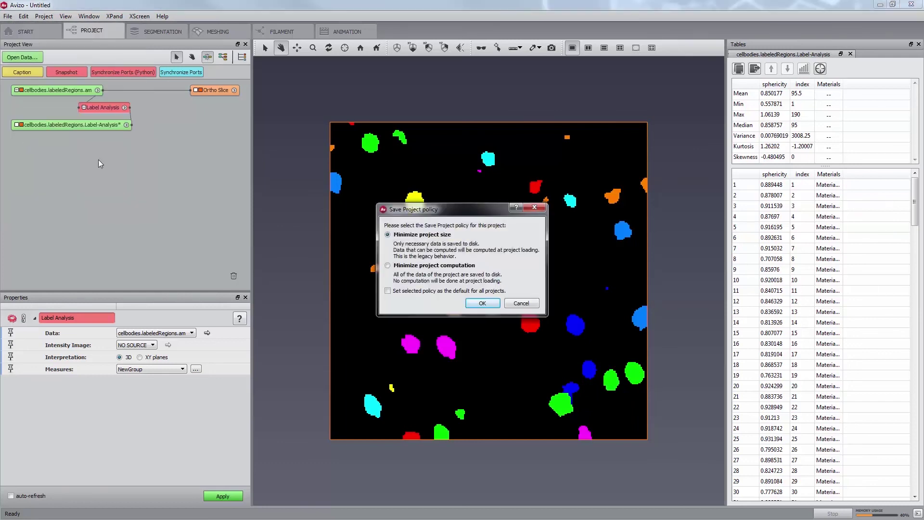
left_click(483, 304)
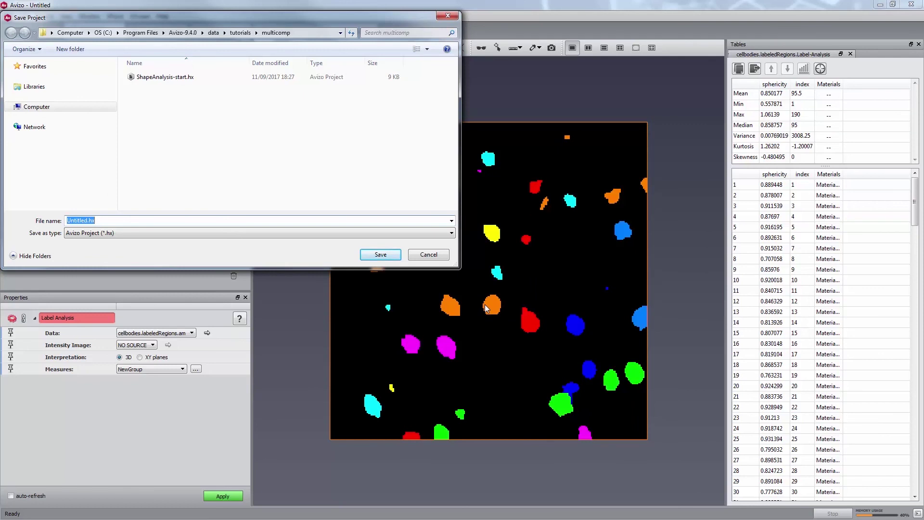
type("measures")
key("Return")
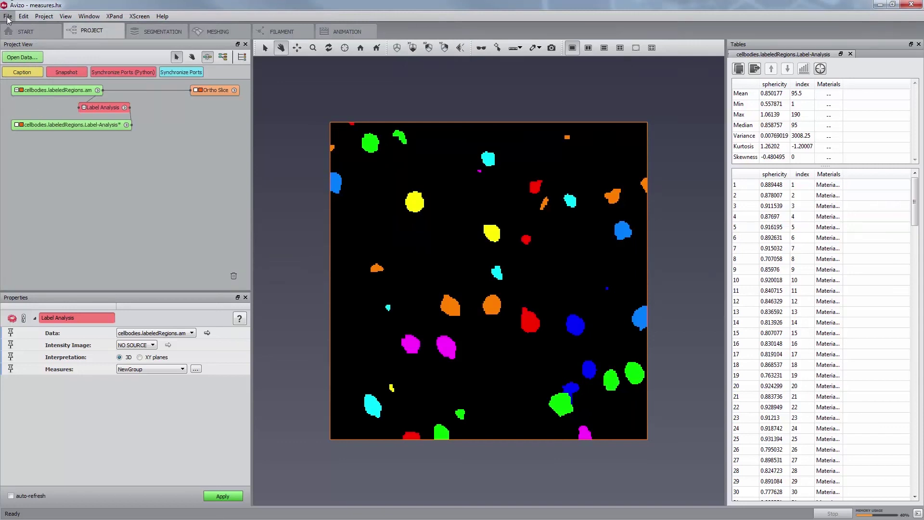
- Remove all data objects from the project, confirming removal of unsaved data
left_click(30, 167)
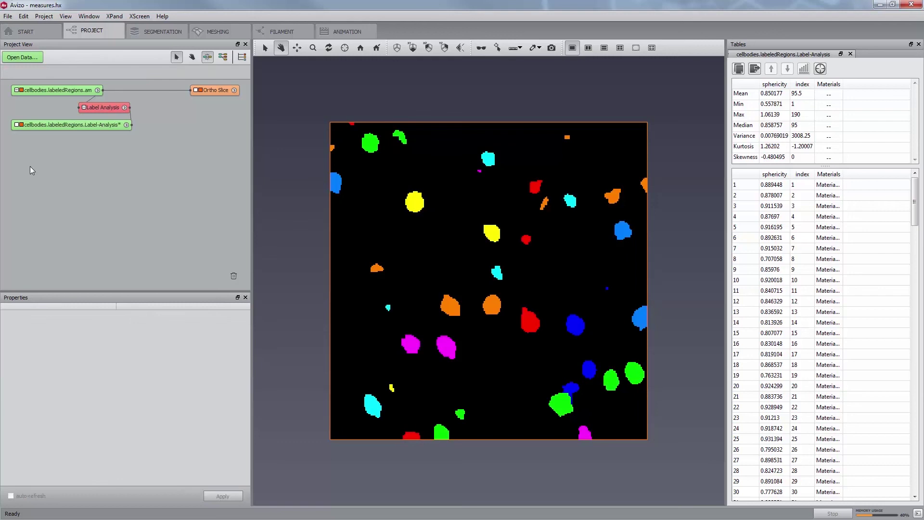
key("ctrl+n")
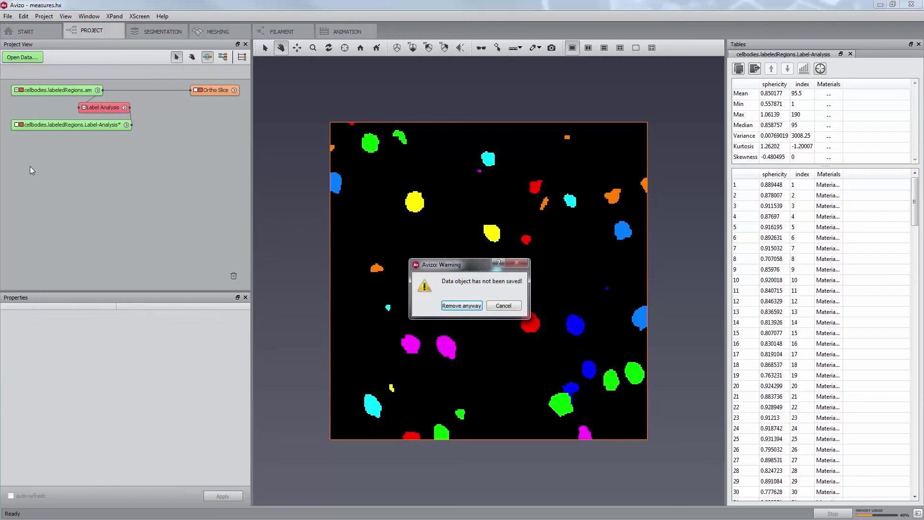
left_click(461, 306)
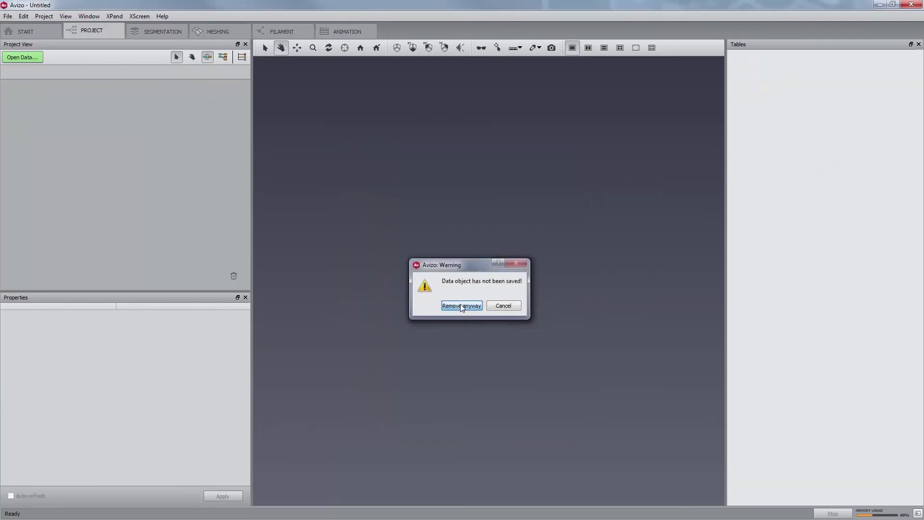
left_click(461, 305)
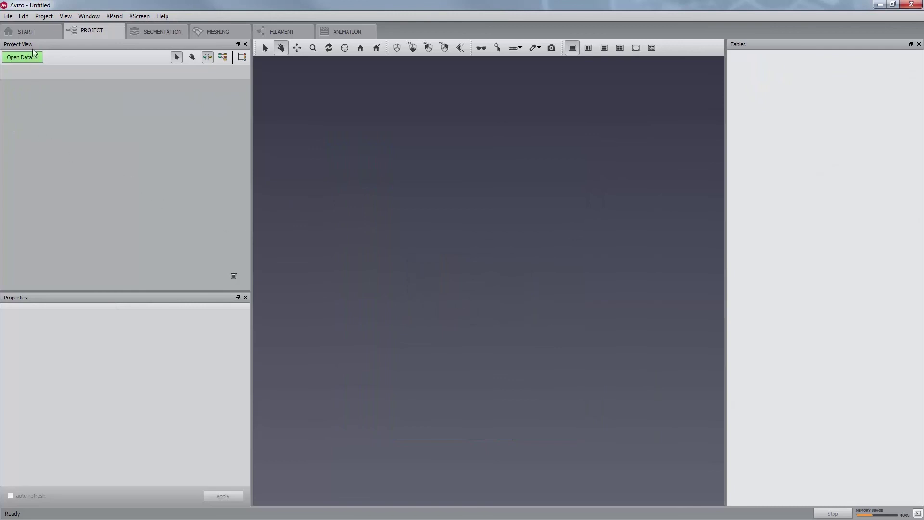
- Reopen measures.hx from Recent Projects and verify Label Analysis still uses the NewGroup measure group
left_click(32, 31)
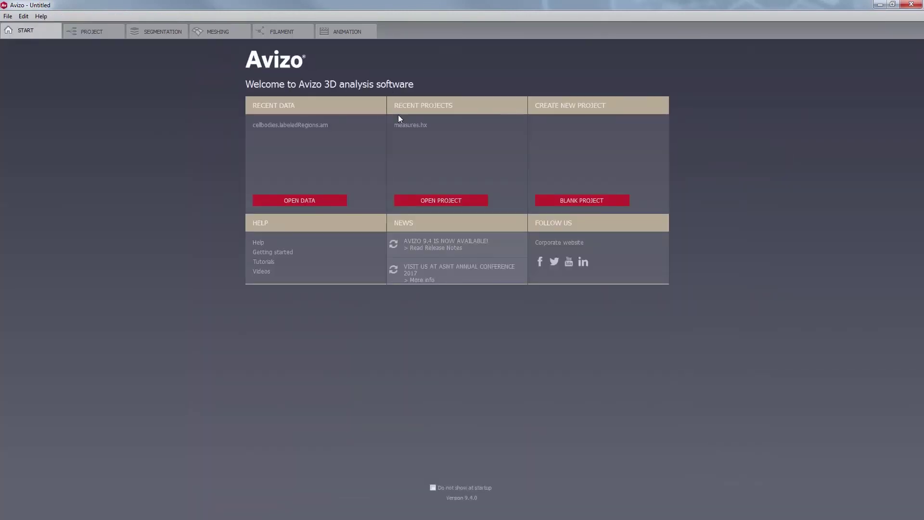
left_click(407, 126)
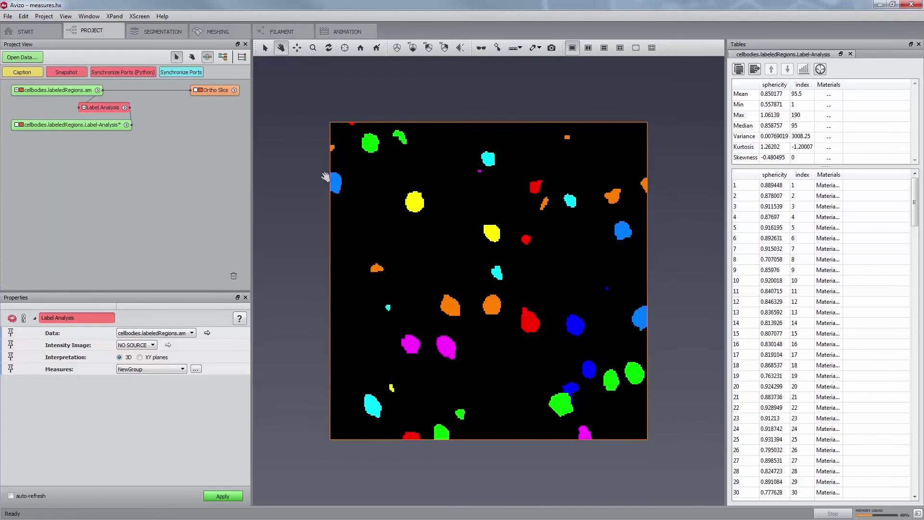
left_click(175, 369)
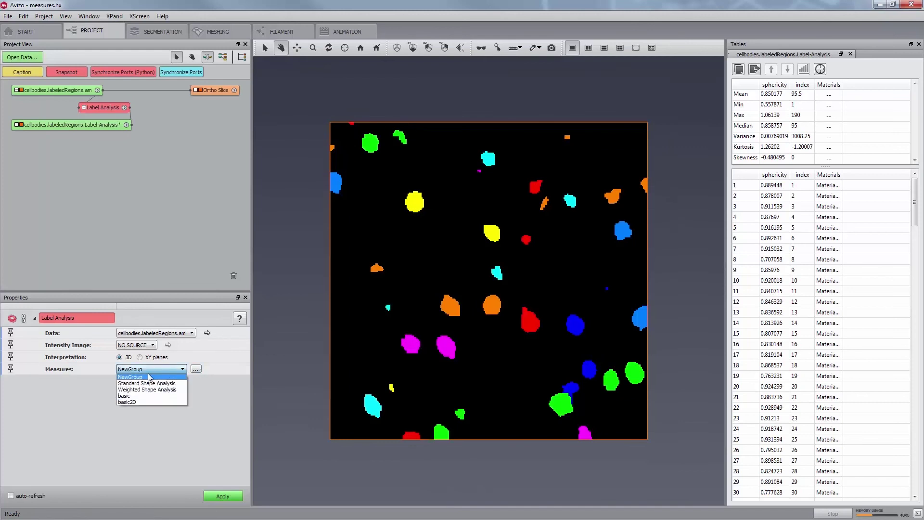
left_click(196, 369)
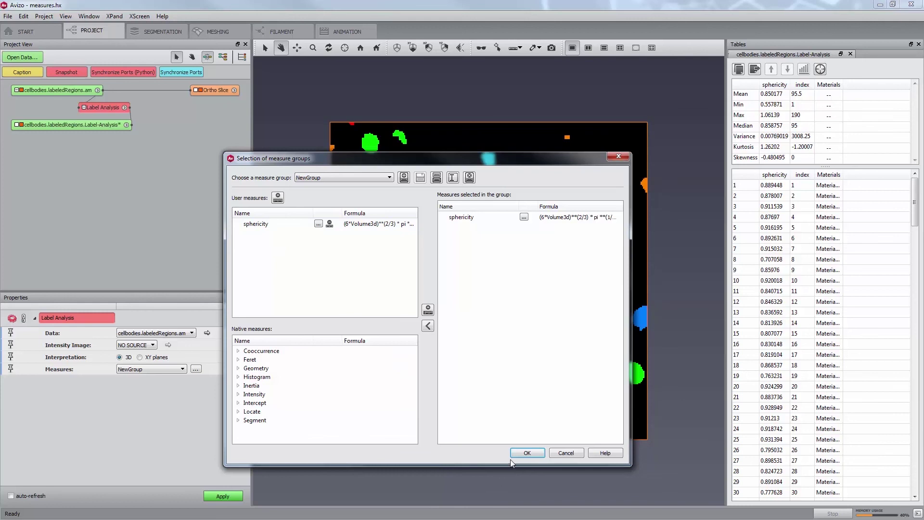
left_click(523, 453)
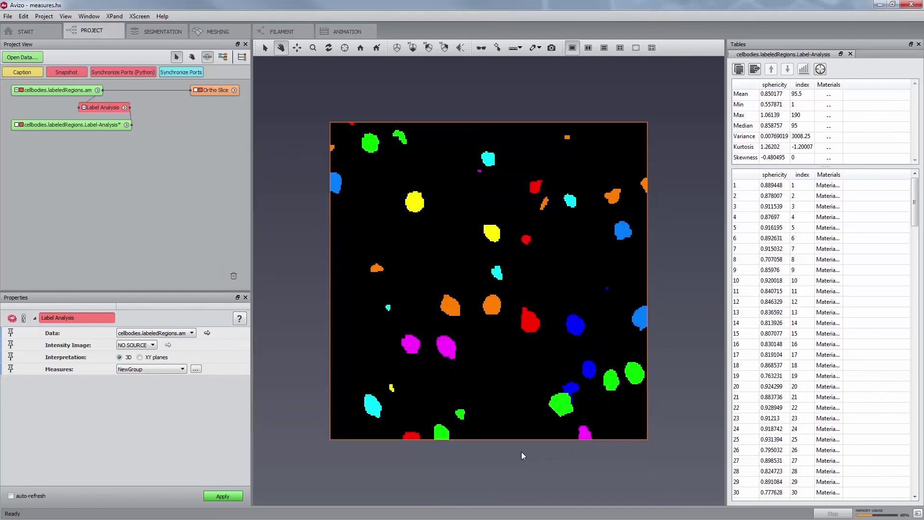